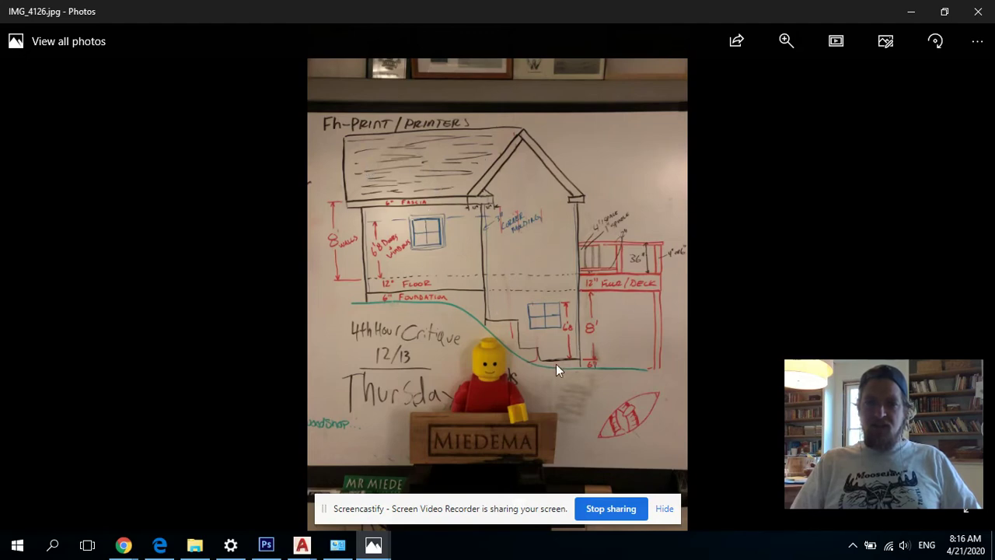
Step: Bring up the alaskaportico floor plan drawing and pan to free space below the plans
left_click(303, 547)
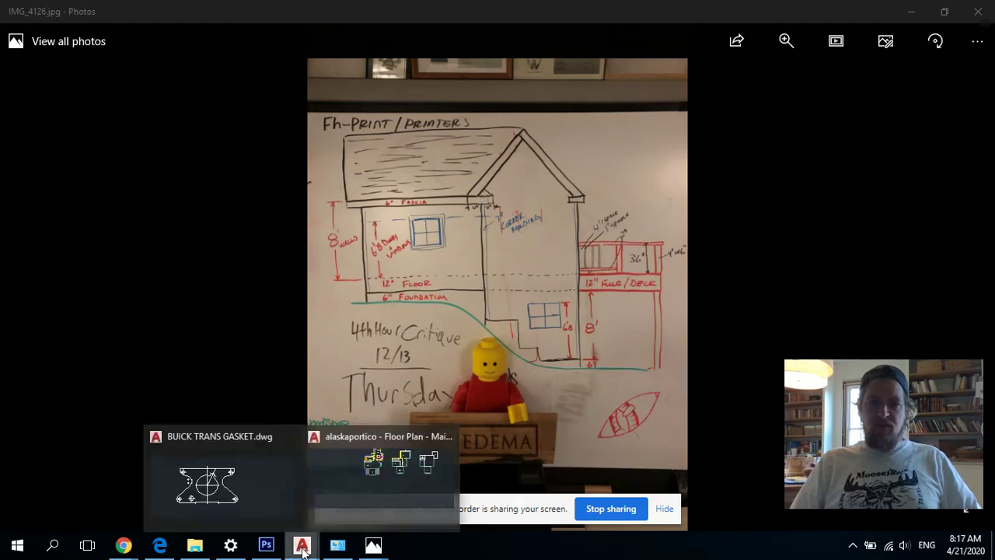
left_click(336, 499)
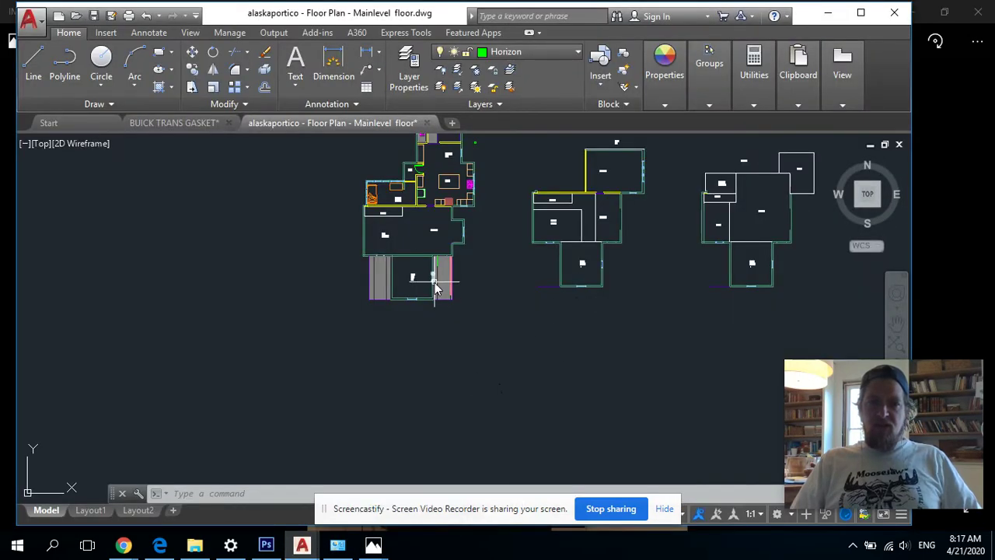
scroll(435, 288, "down", 2)
scroll(434, 284, "up", 12)
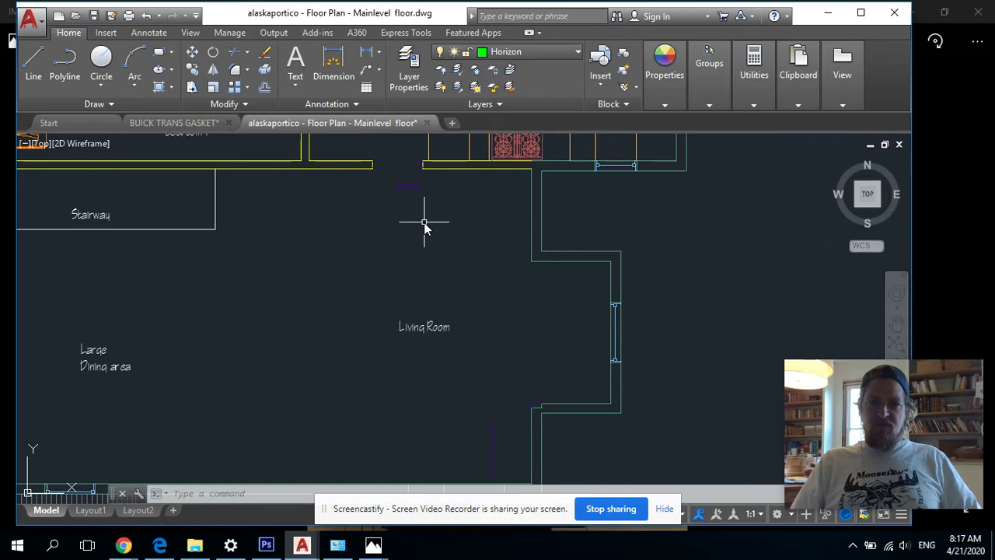
scroll(425, 226, "down", 6)
mouse_move(412, 260)
middle_mouse_down()
mouse_move(478, 313)
mouse_move(515, 327)
mouse_move(502, 266)
middle_mouse_up()
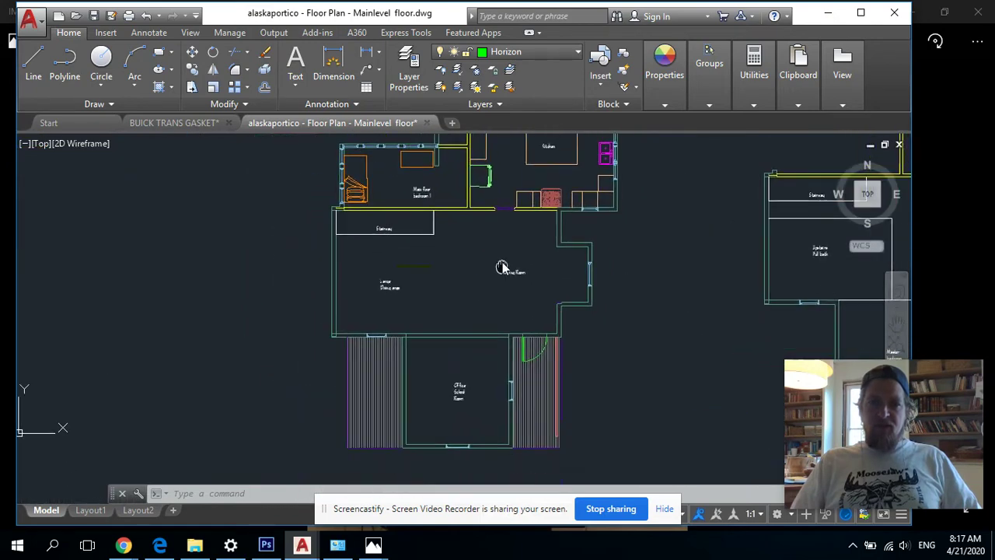
scroll(502, 267, "down", 1)
scroll(506, 311, "up", 1)
scroll(487, 267, "down", 4)
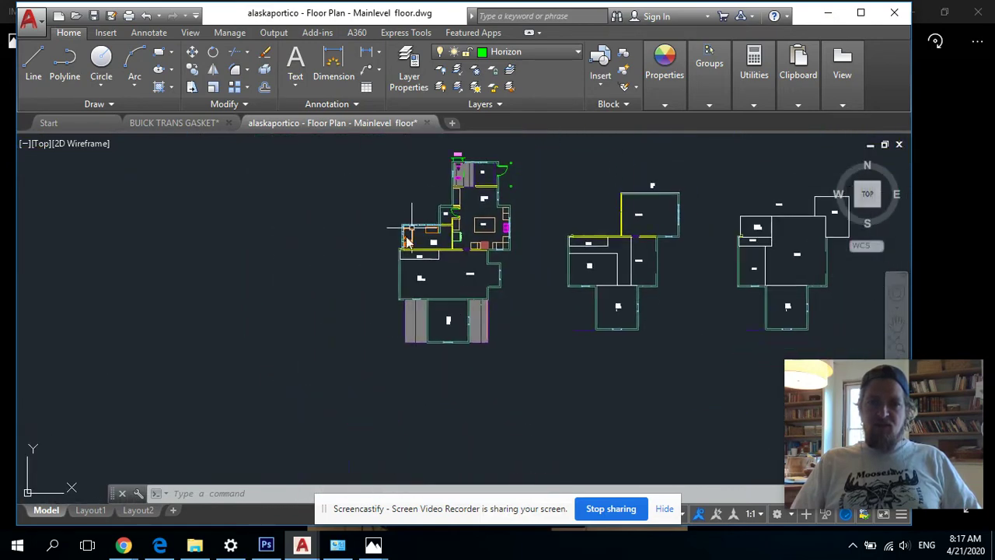
middle_click_drag(459, 307, 458, 230)
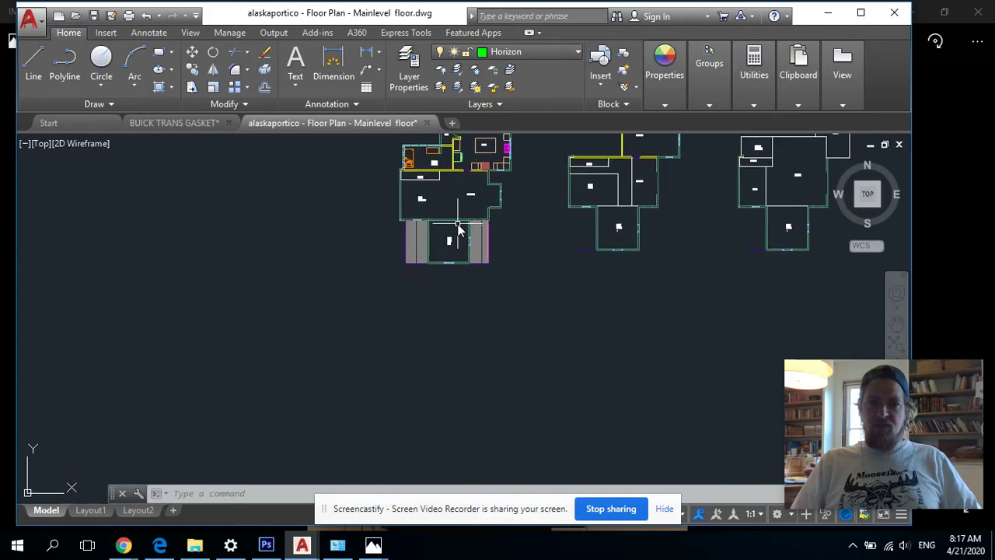
Step: Draw a long horizontal horizon line below the plans on the Horizon layer
left_click(549, 51)
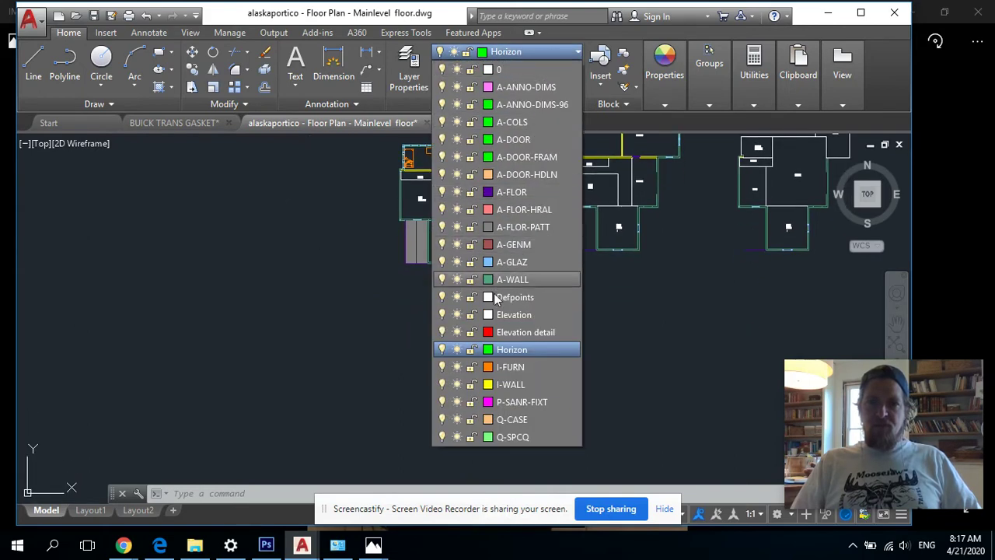
left_click(513, 354)
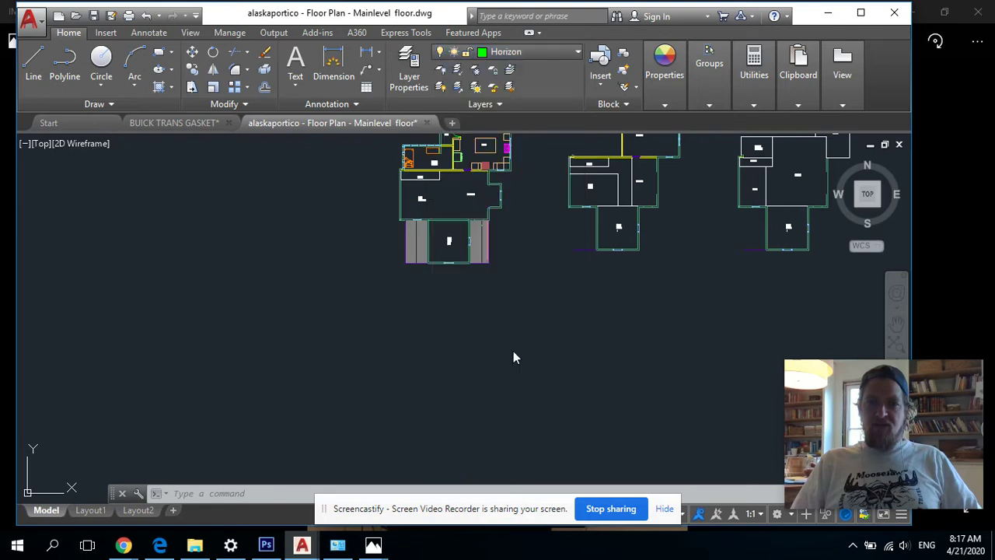
left_click(33, 62)
left_click(278, 382)
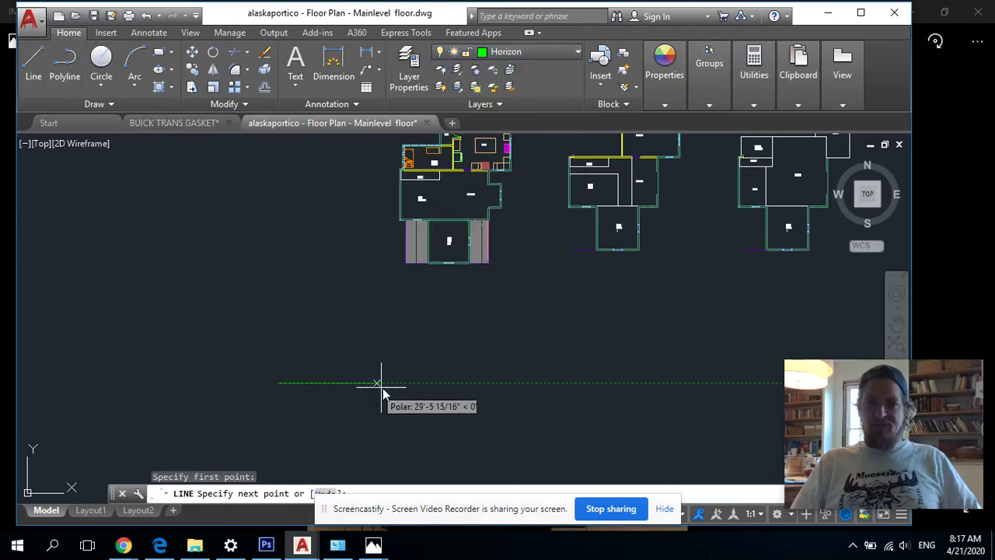
middle_click_drag(685, 387, 644, 456)
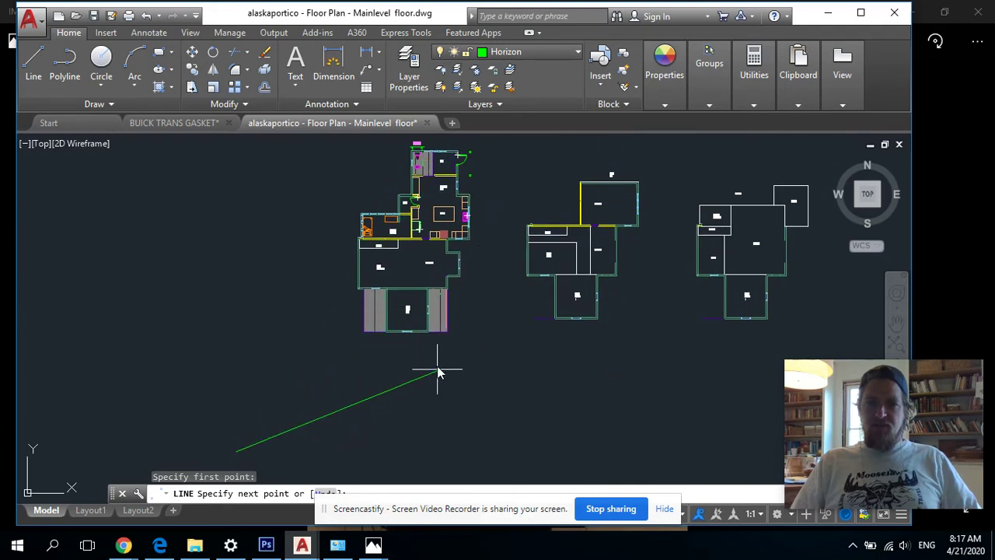
middle_click_drag(437, 378, 436, 300)
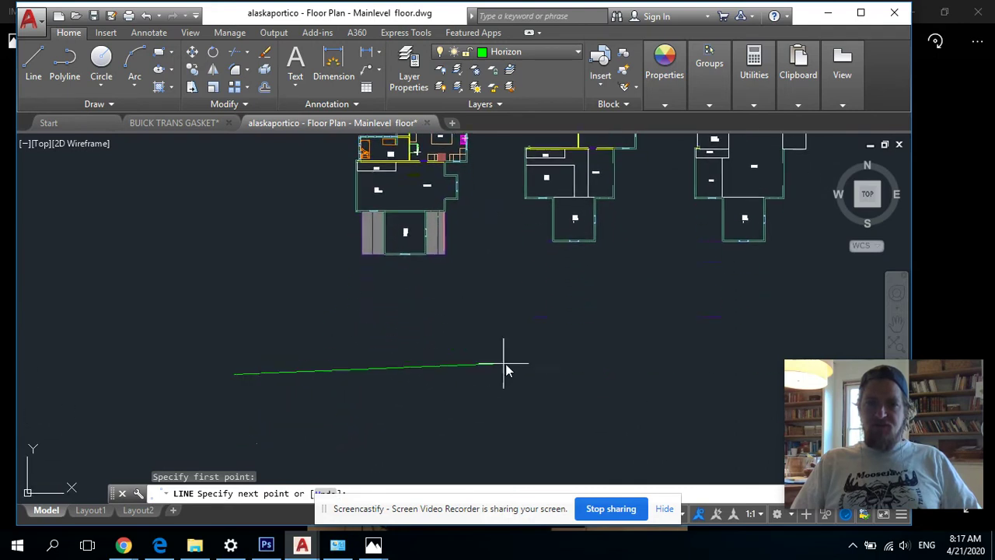
left_click(748, 374)
right_click(749, 374)
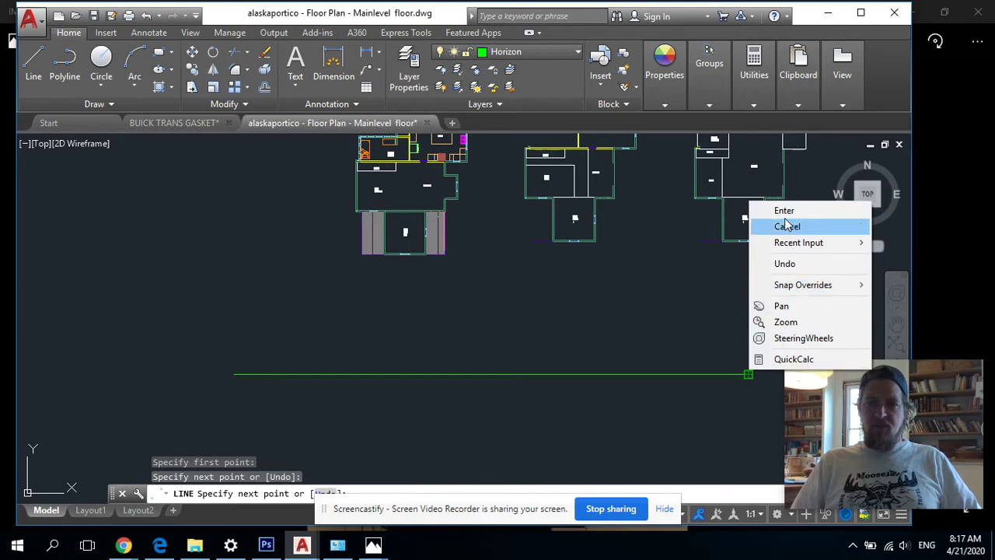
left_click(780, 209)
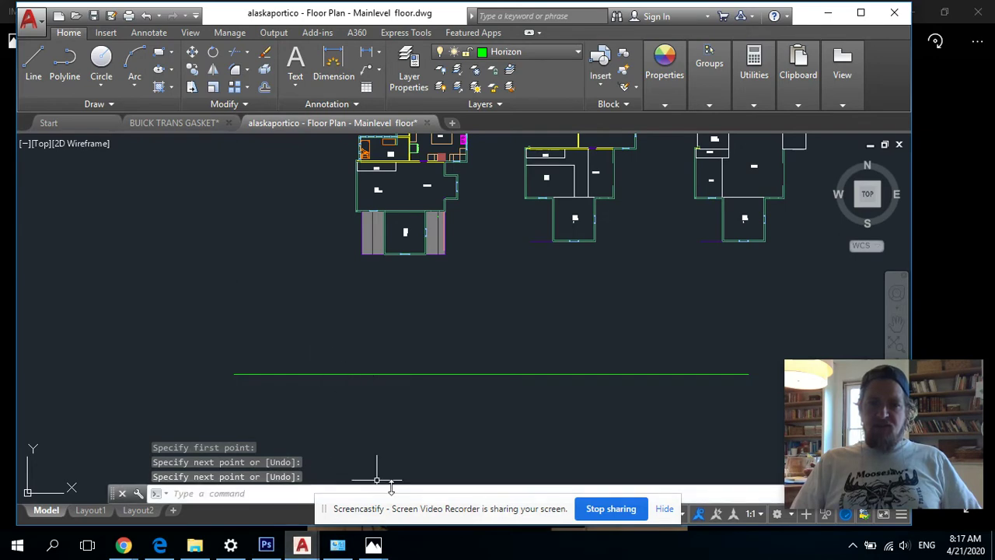
Step: Bring IMG_4126.jpg back up in Photos and zoom into the elevation sketch
mouse_move(374, 547)
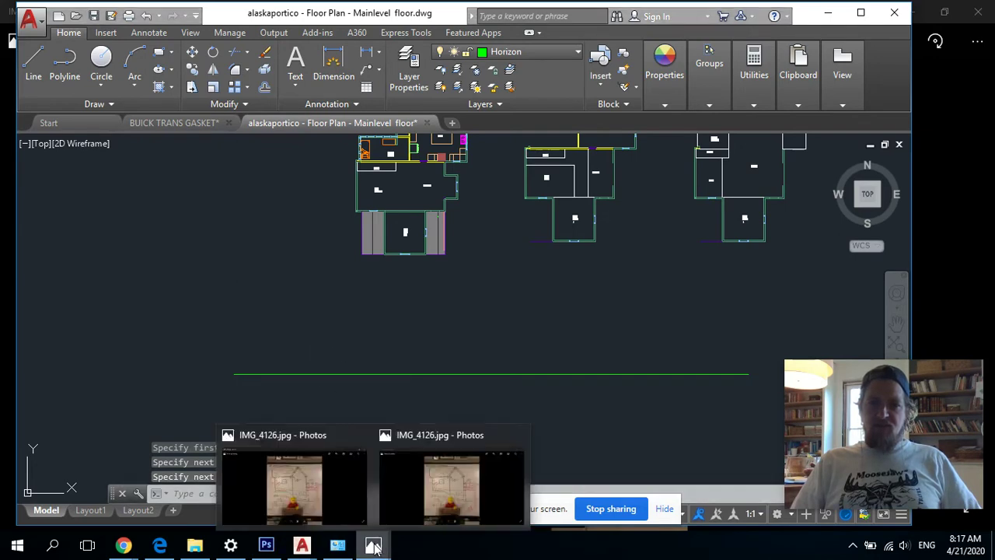
left_click(414, 489)
scroll(403, 286, "up", 3)
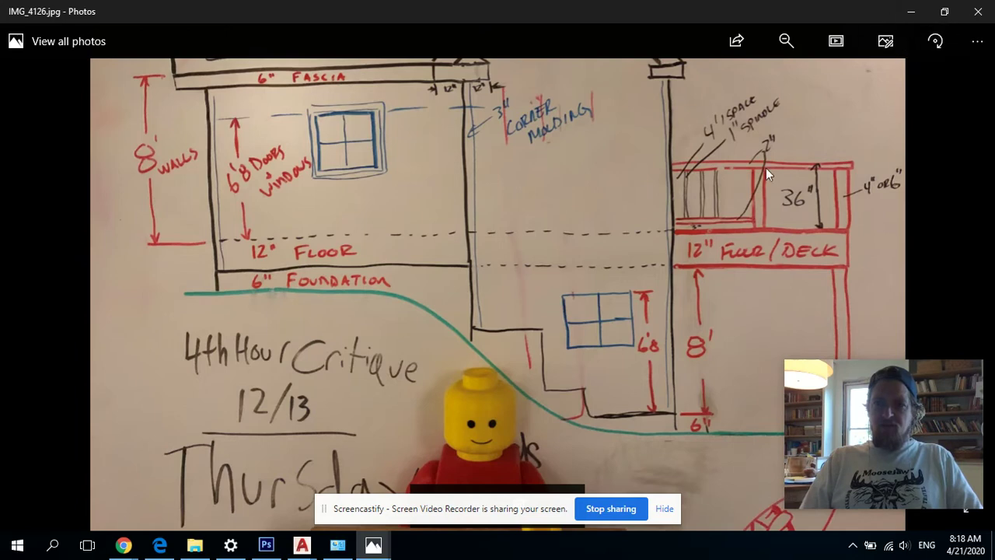
Step: Back in AutoCAD, offset the horizon line 6 inches upward
mouse_move(302, 544)
left_click(363, 498)
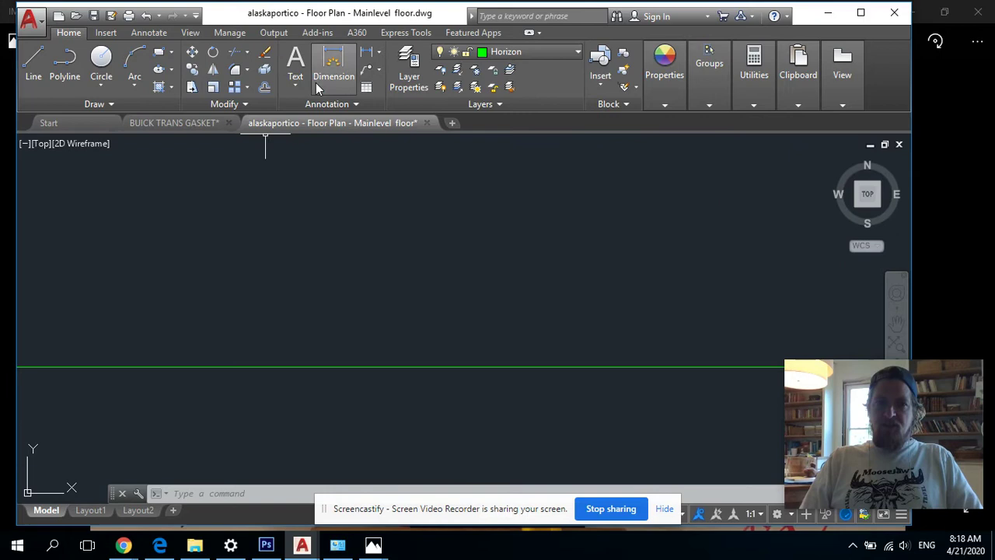
left_click(265, 89)
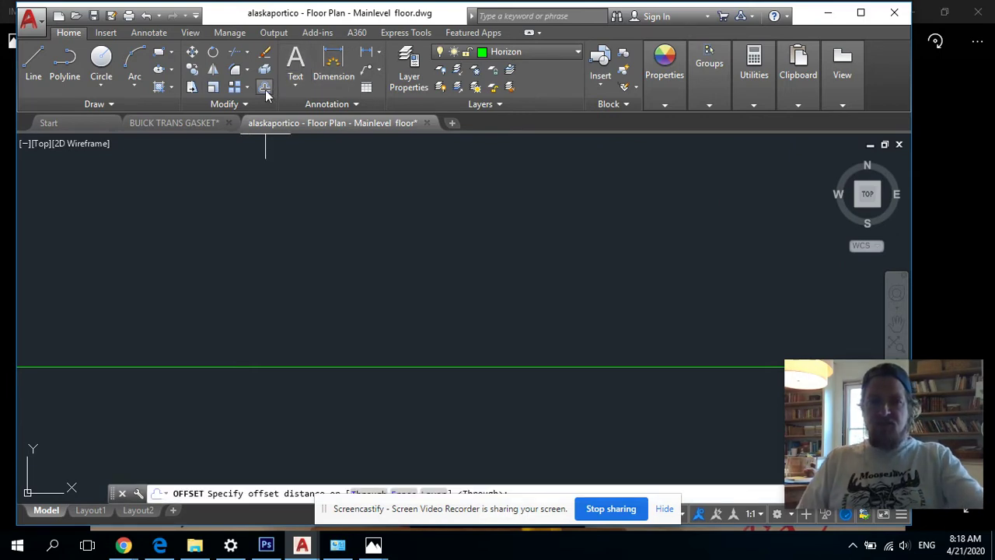
type("6")
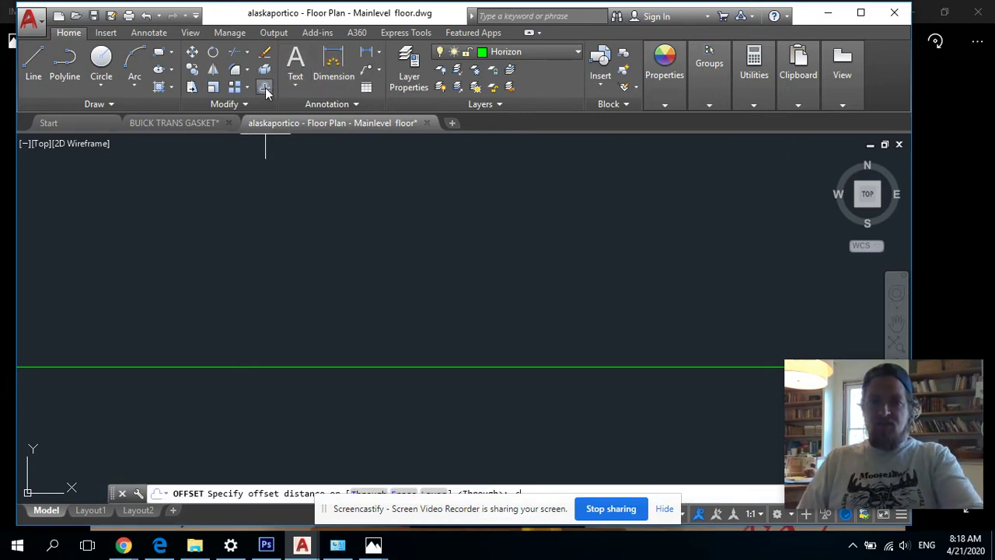
key("Return")
left_click(383, 367)
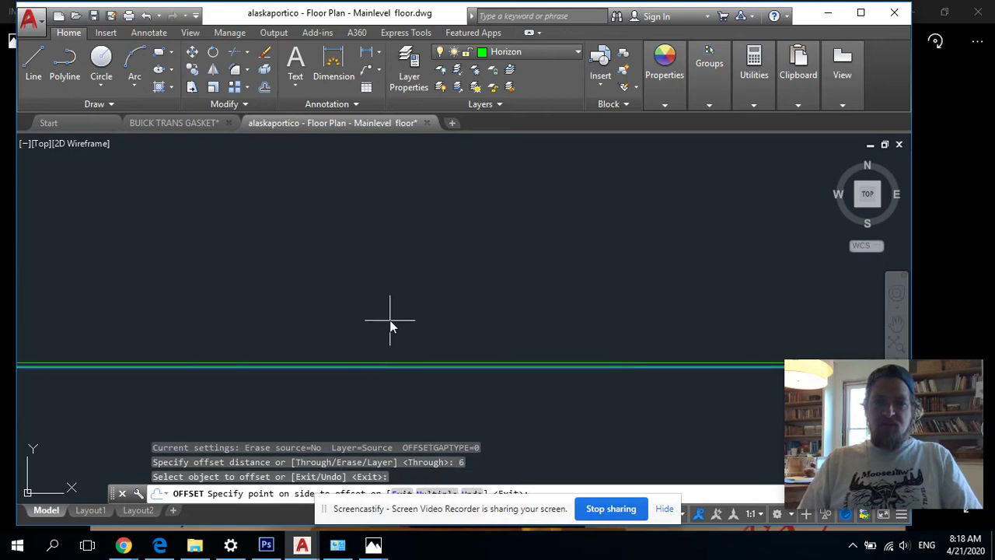
right_click(431, 365)
left_click(451, 373)
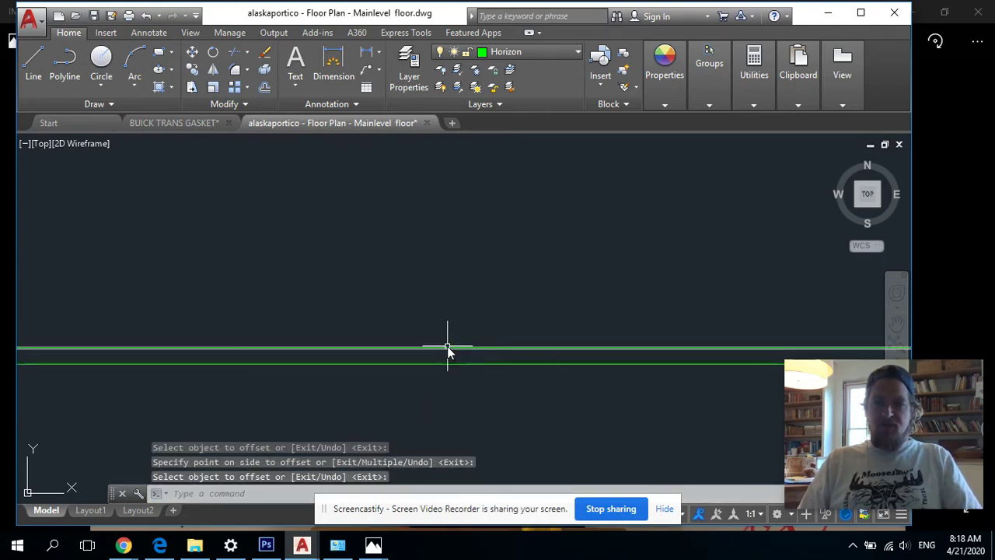
key("Return")
Step: Move the new foundation line onto the Elevation layer
left_click(544, 56)
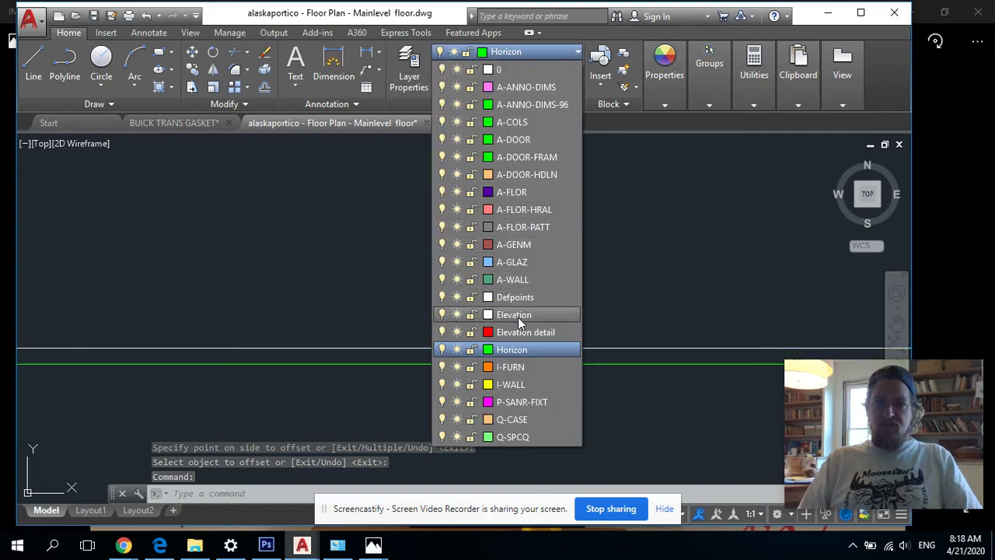
left_click(517, 314)
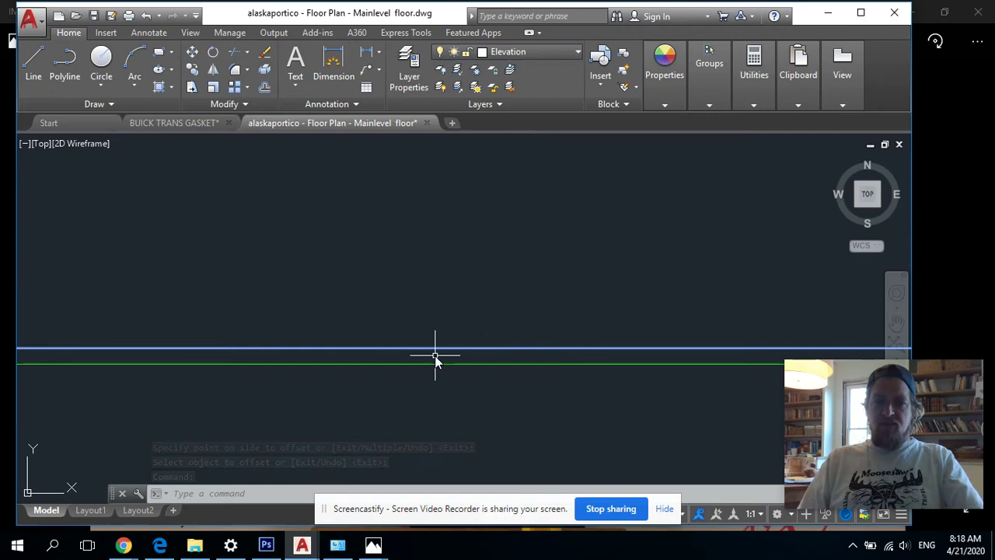
key("Escape")
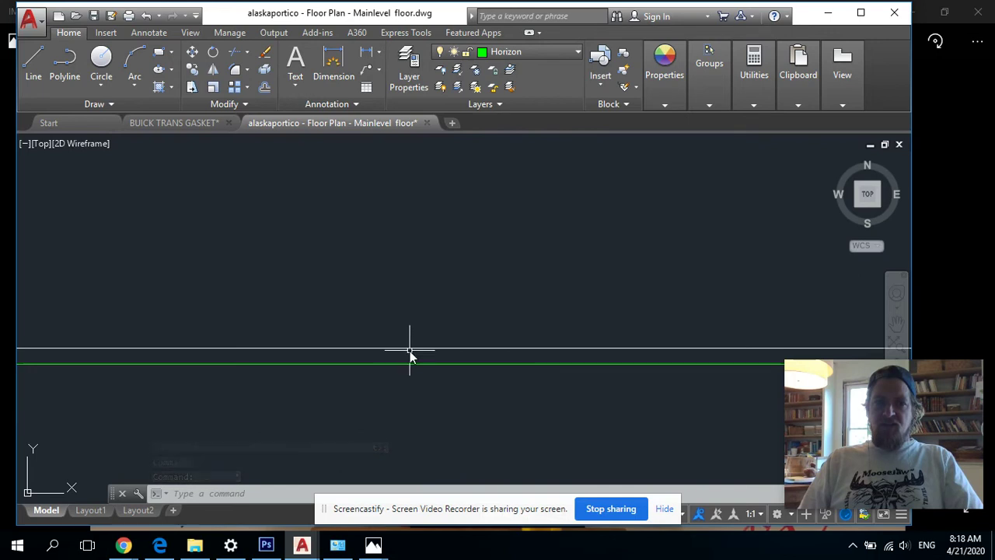
Step: Offset the foundation line 12 inches upward
left_click(264, 87)
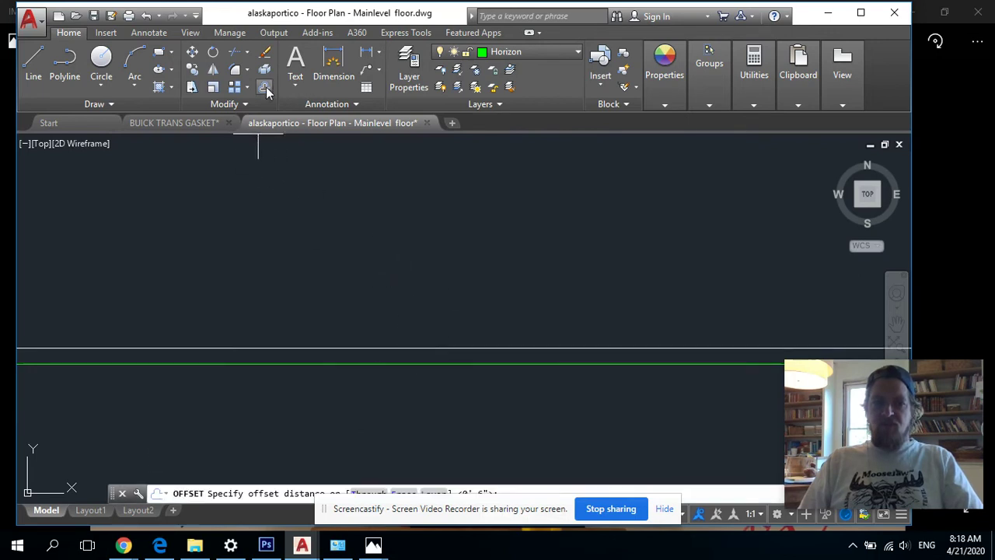
type("12")
key("Return")
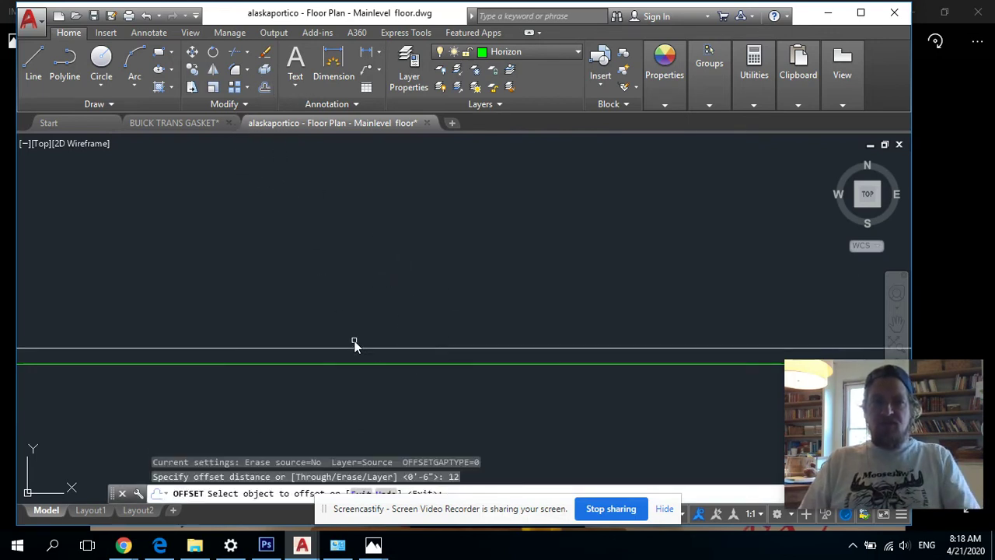
left_click(365, 347)
left_click(365, 323)
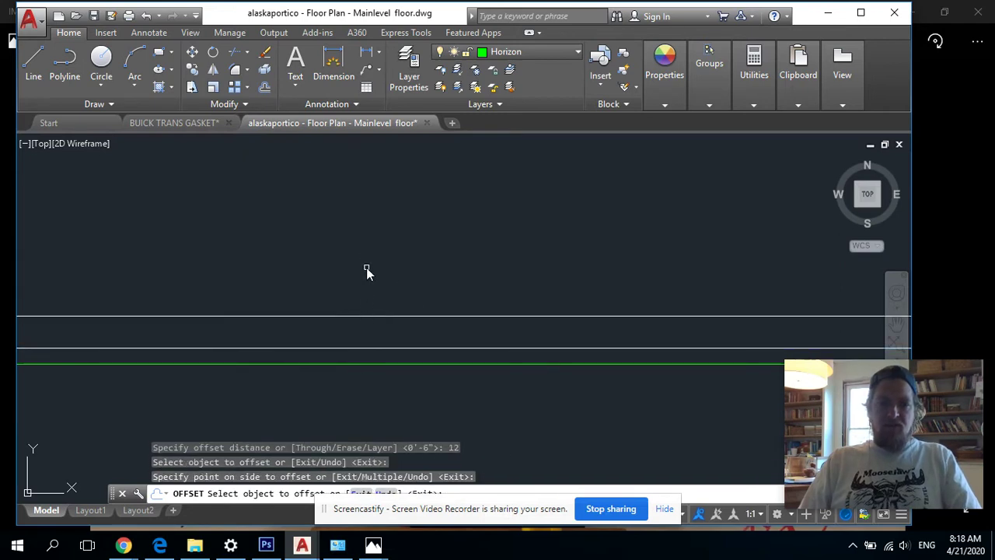
right_click(367, 270)
left_click(389, 277)
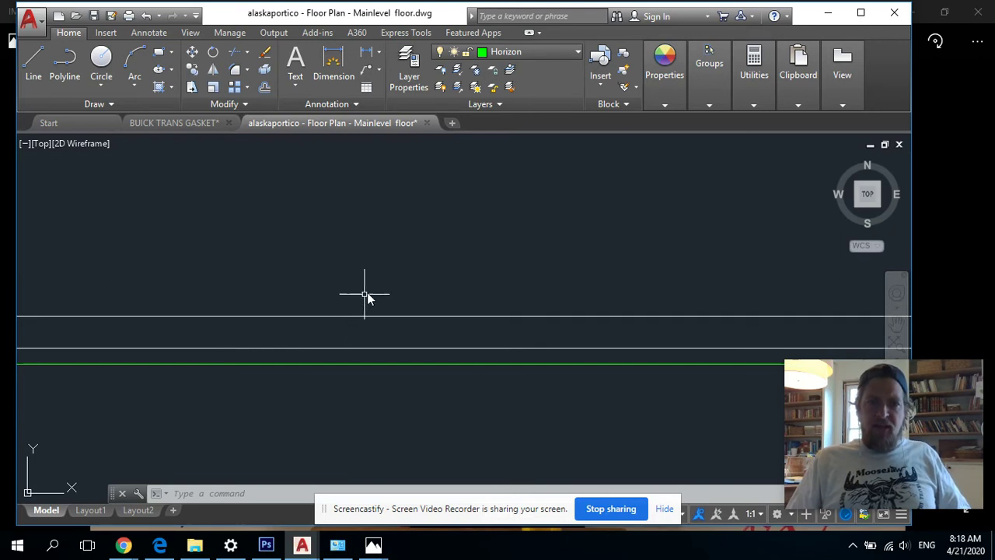
mouse_move(391, 269)
middle_mouse_down()
mouse_move(387, 326)
mouse_move(390, 311)
middle_mouse_up()
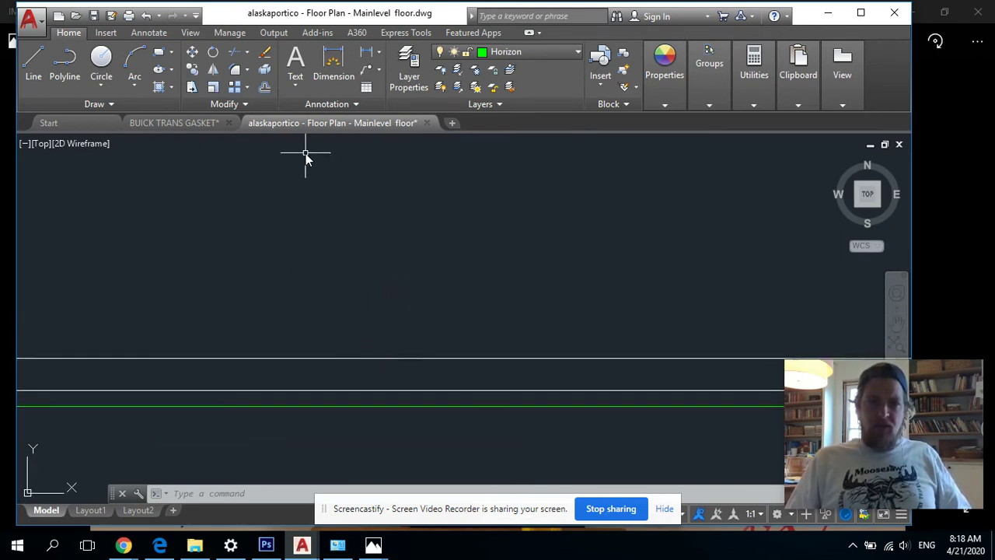
Step: Offset the lower horizontal line 8' upward
left_click(266, 88)
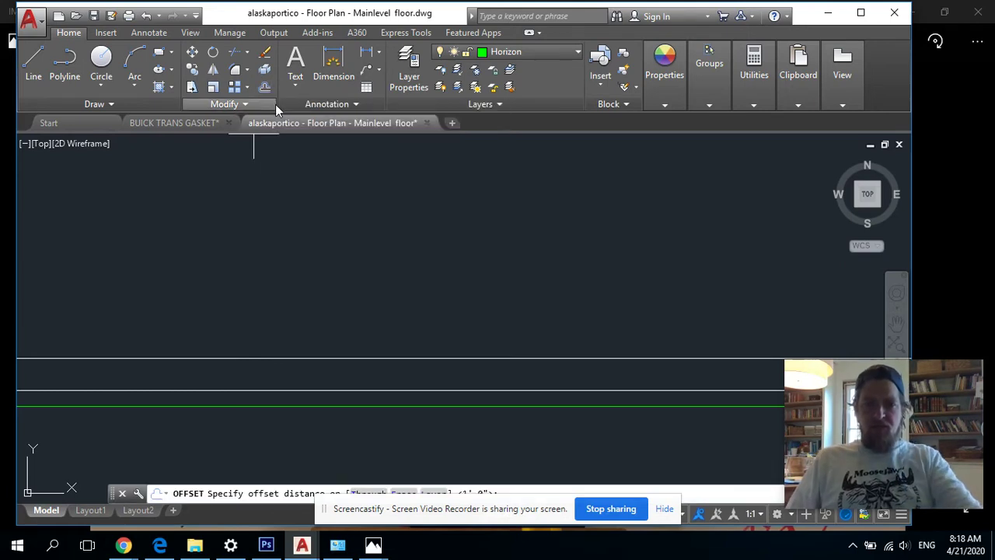
type("8'")
key("Return")
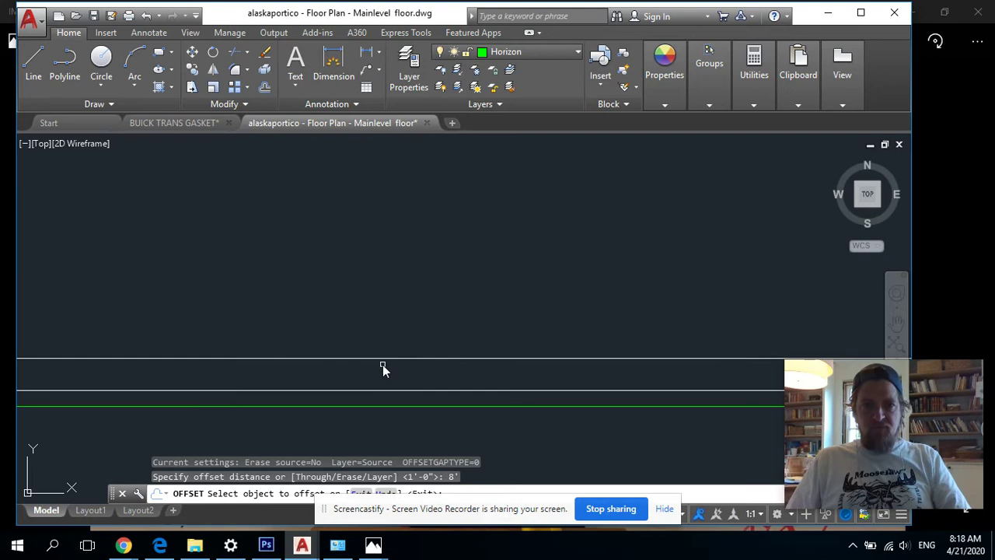
left_click(378, 359)
left_click(374, 304)
scroll(368, 297, "down", 3)
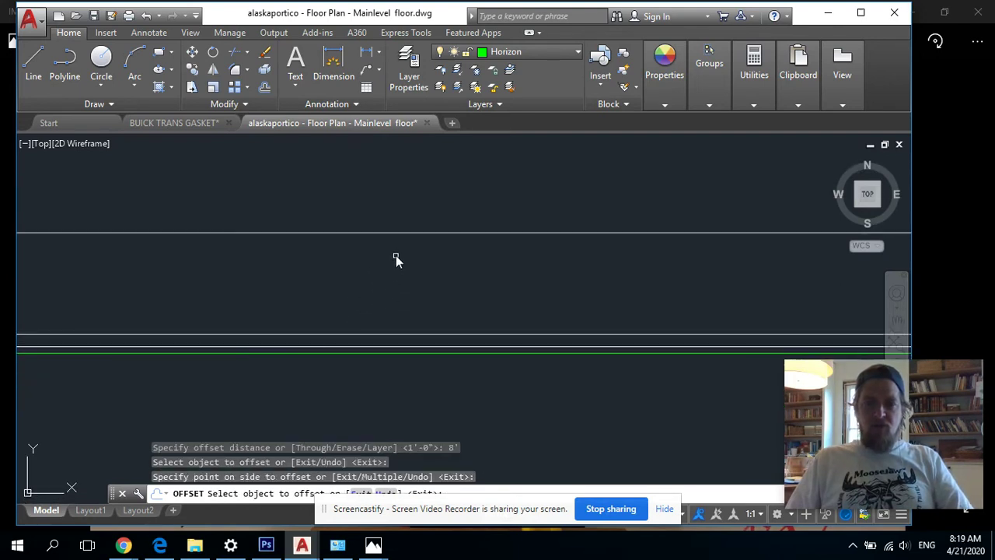
scroll(411, 258, "up", 2)
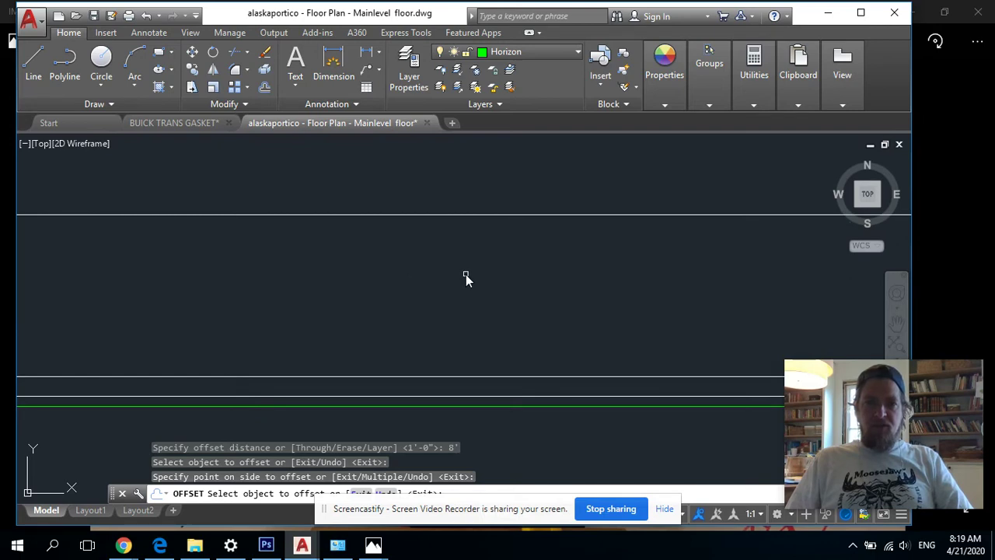
right_click(466, 275)
left_click(499, 284)
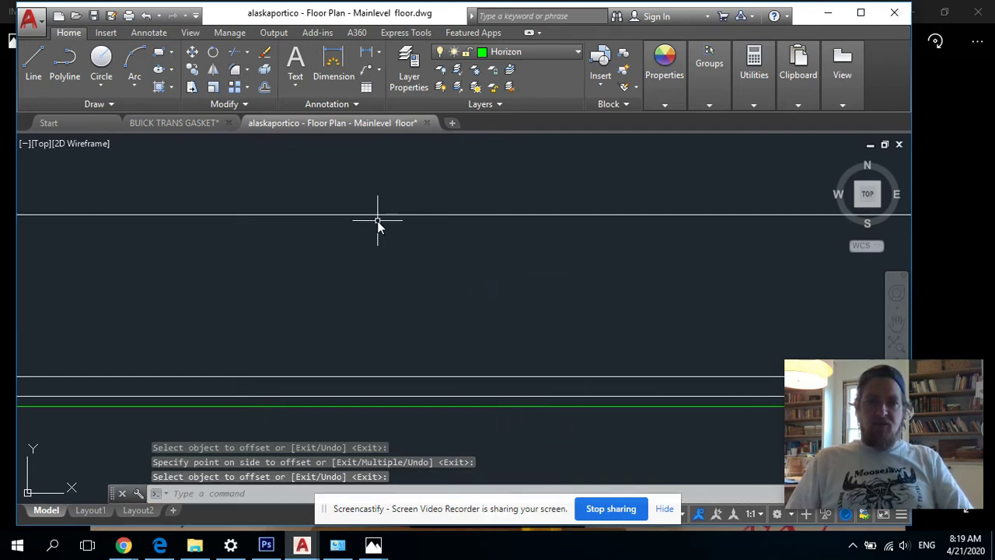
scroll(375, 217, "down", 5)
scroll(372, 220, "up", 5)
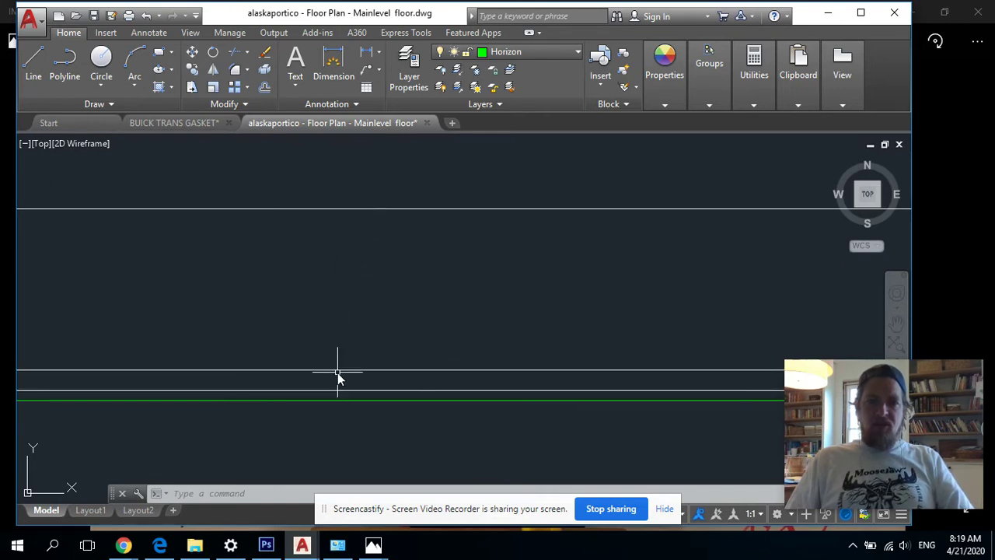
Step: Offset that line 6'8" upward
left_click(265, 88)
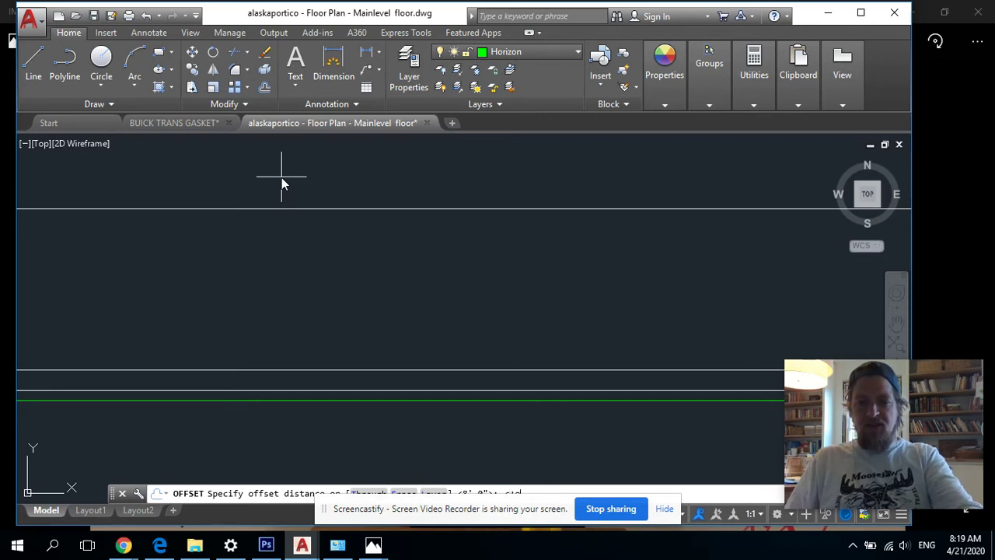
type("6'8")
key("Return")
left_click(356, 372)
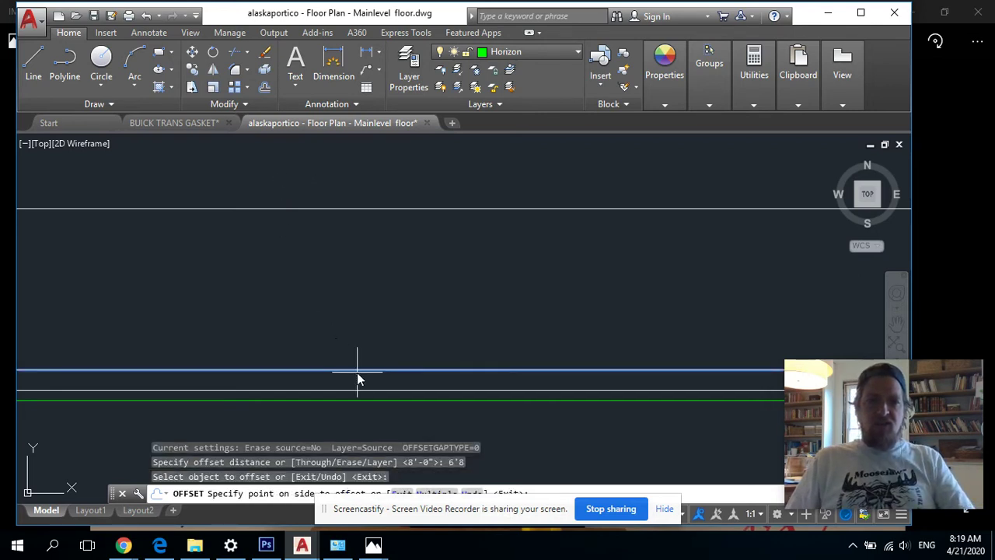
left_click(357, 319)
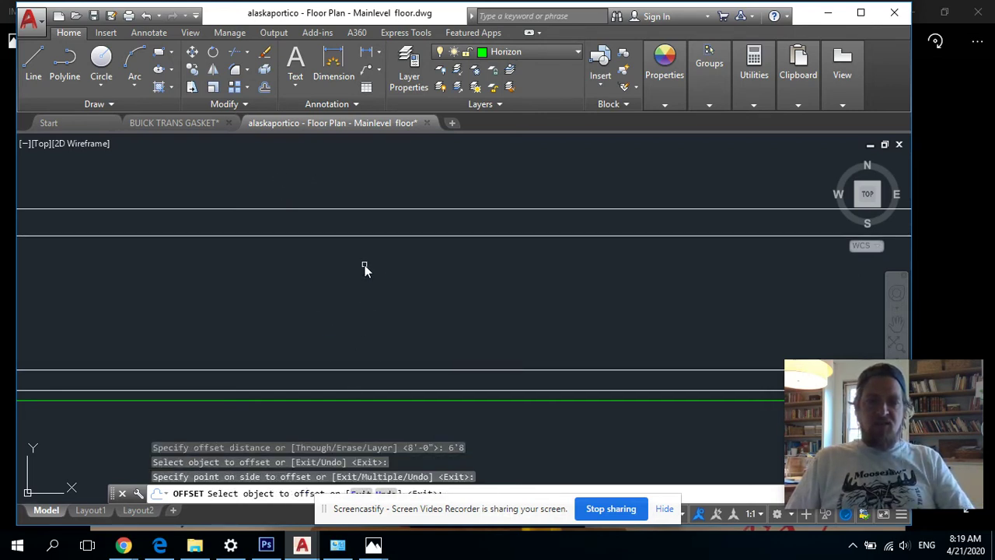
right_click(421, 282)
left_click(455, 289)
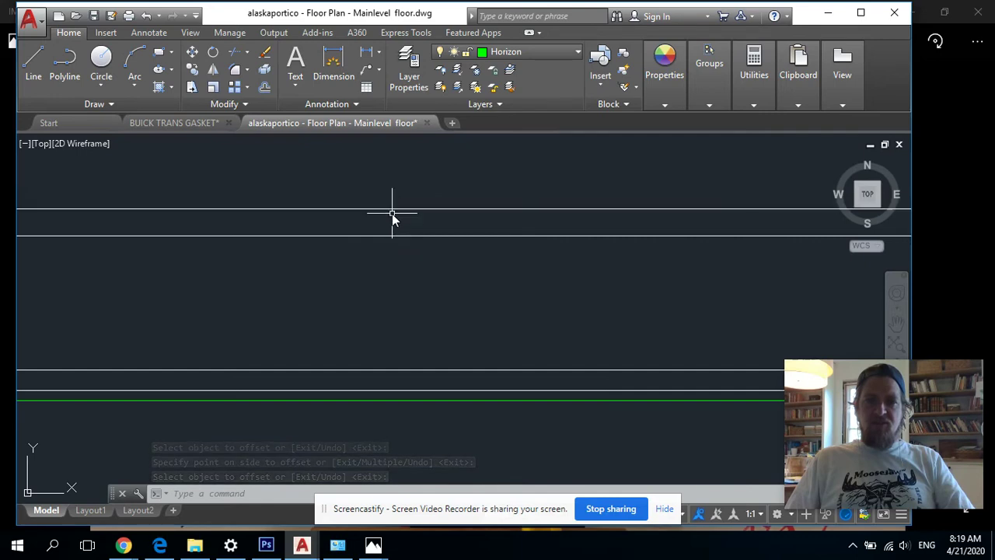
Step: Offset the top line 6 inches downward
left_click(263, 91)
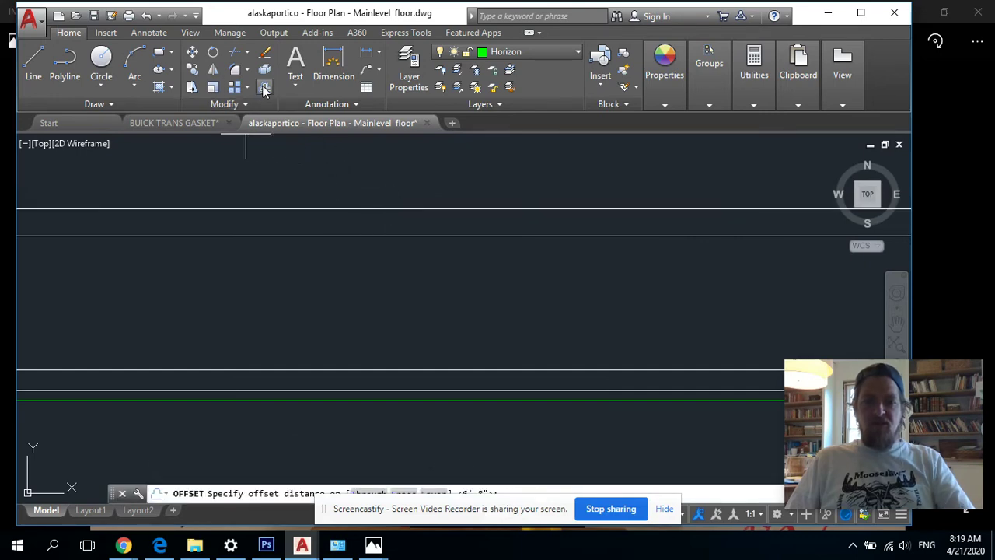
type("6")
key("Return")
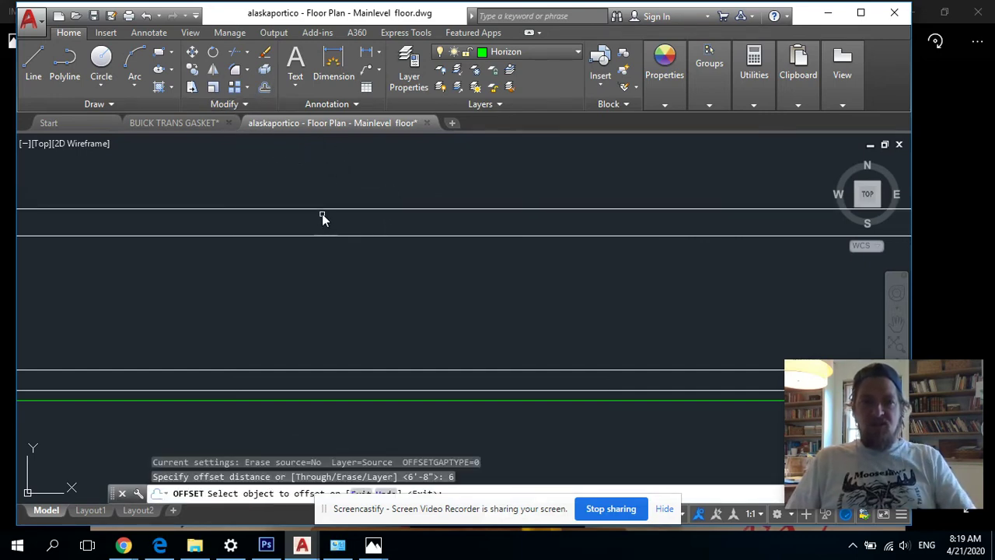
left_click(322, 209)
left_click(401, 221)
right_click(410, 224)
left_click(444, 233)
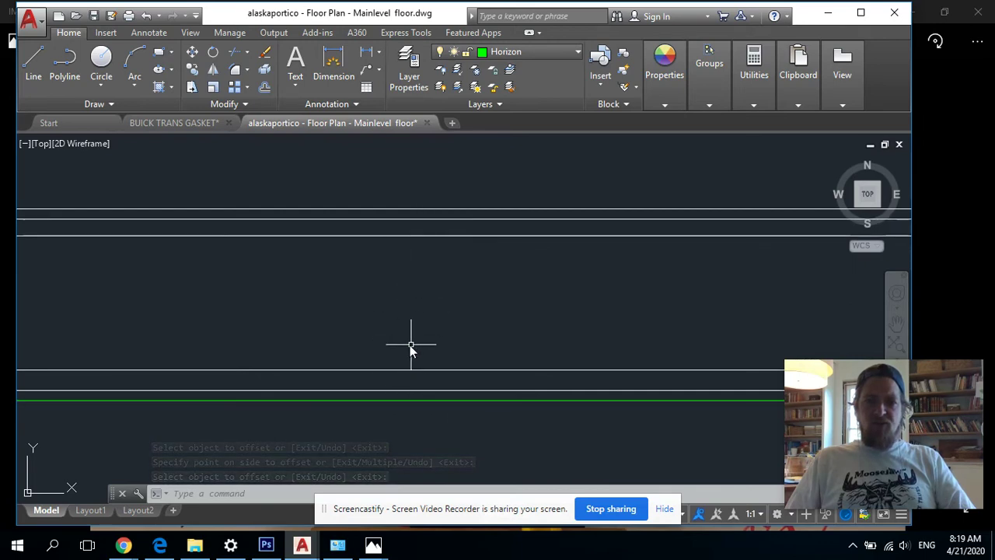
Step: Move the 6'8" line onto the Elevation detail layer so it displays red
left_click(434, 235)
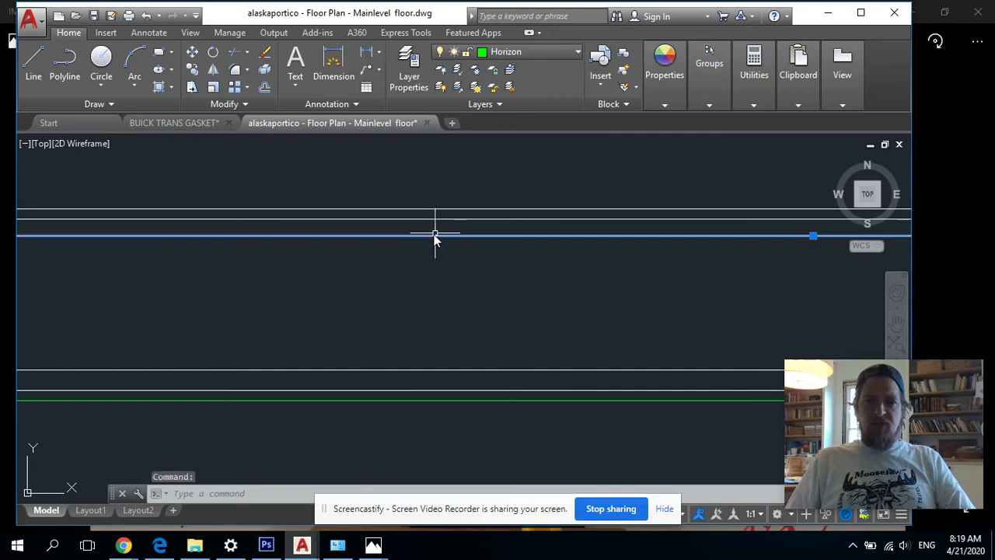
left_click(568, 53)
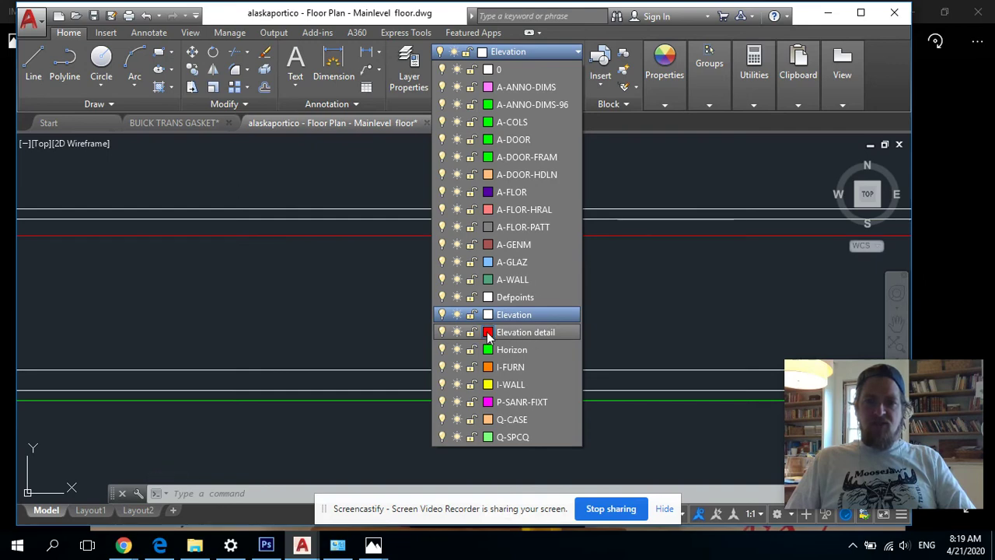
left_click(514, 332)
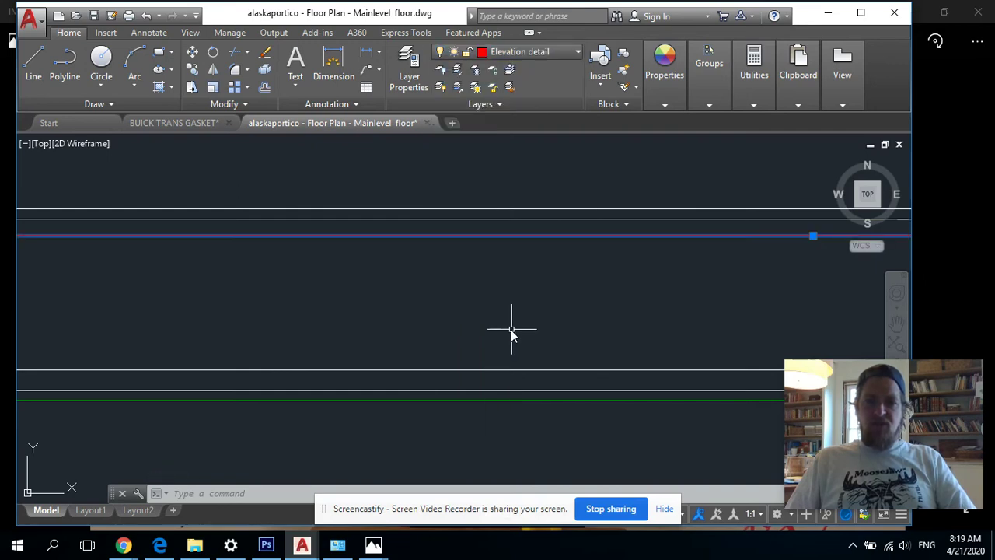
key("Escape")
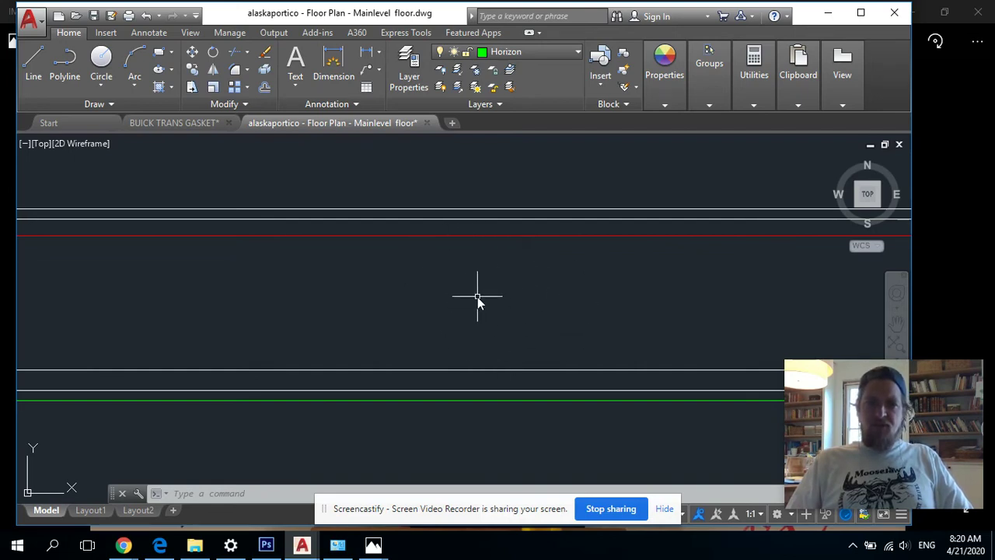
Step: Offset the top elevation line 12 inches upward
mouse_move(477, 301)
middle_mouse_down()
mouse_move(486, 278)
mouse_move(469, 320)
mouse_move(454, 325)
middle_mouse_up()
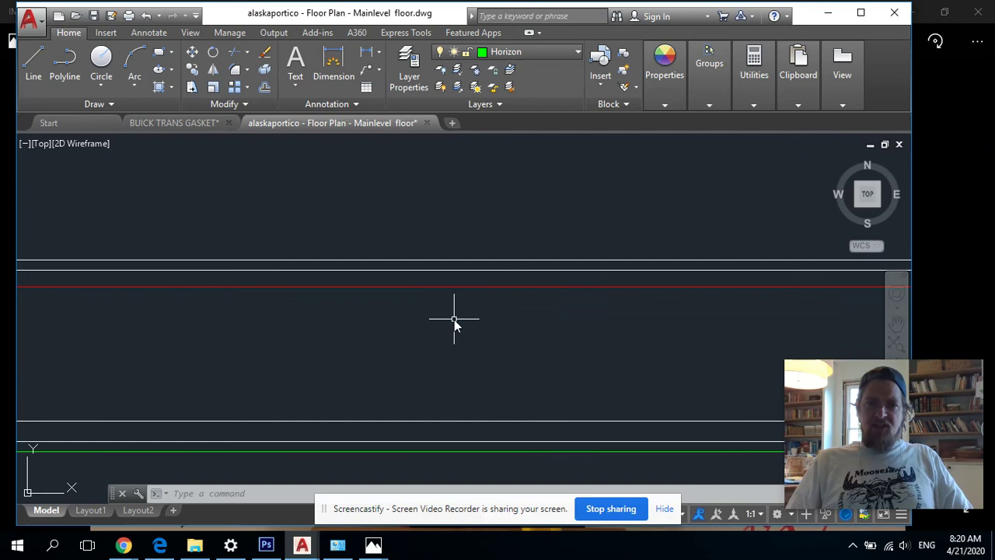
scroll(567, 332, "down", 6)
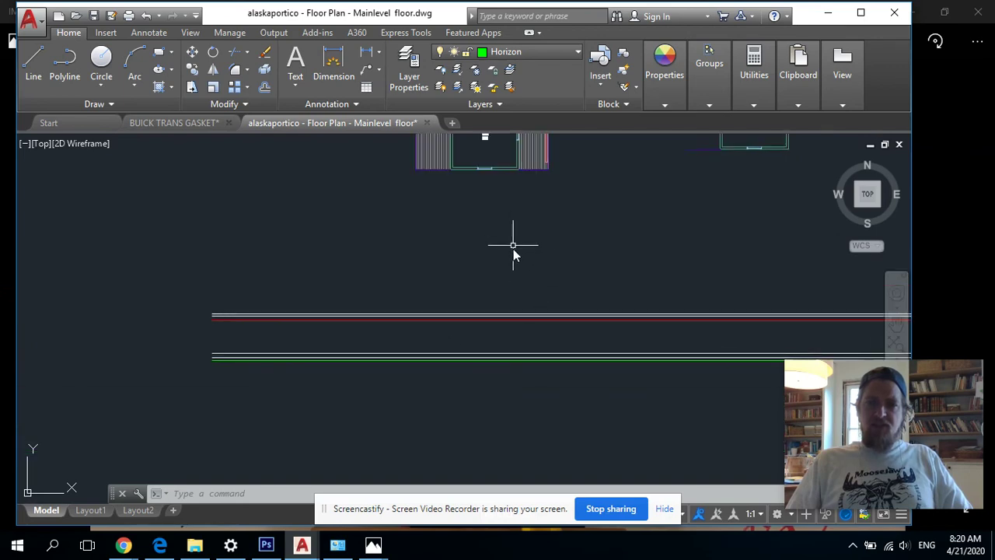
scroll(514, 269, "up", 5)
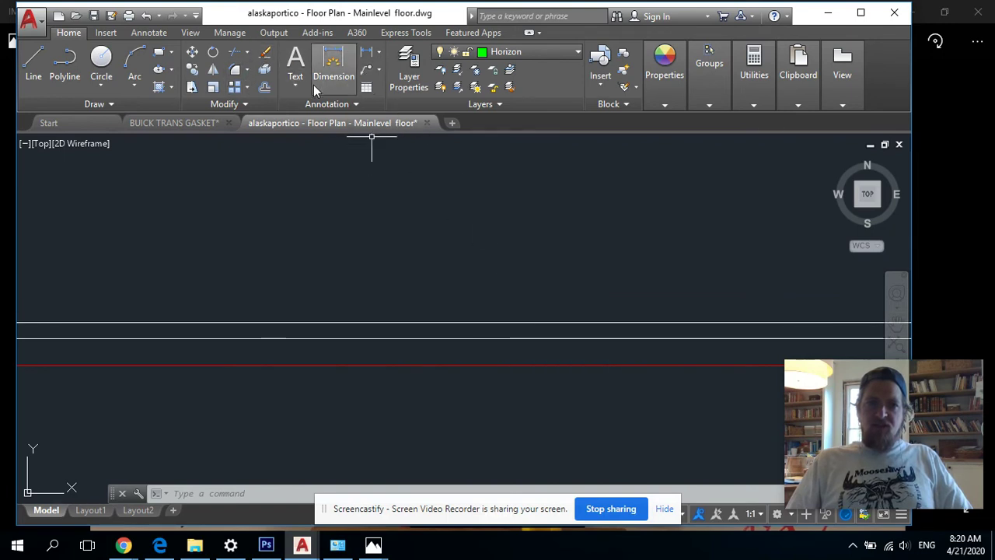
left_click(265, 88)
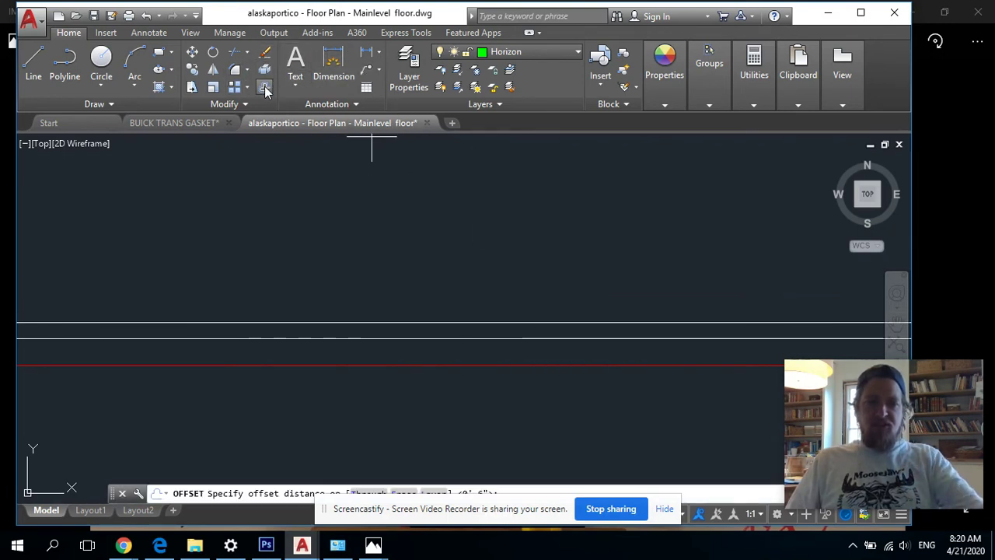
type("12")
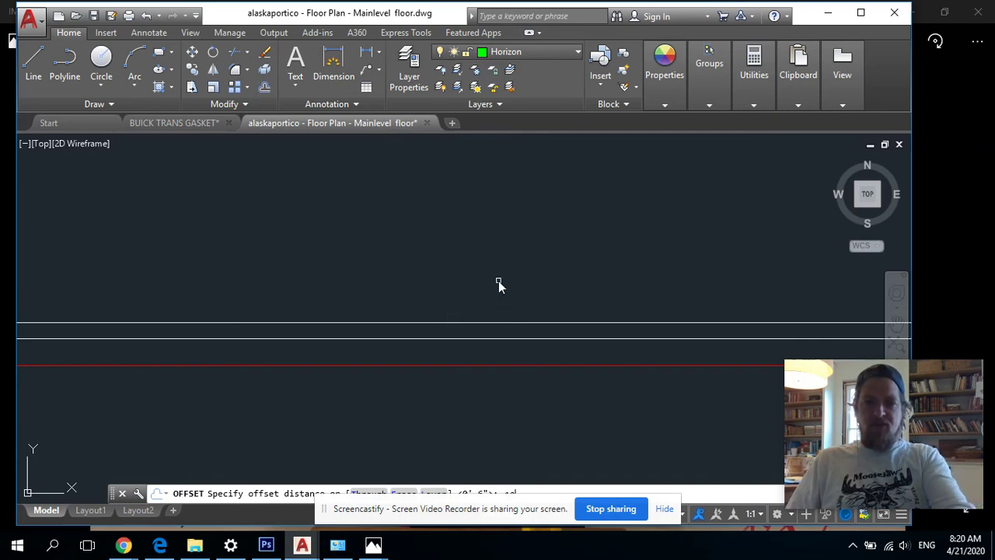
key("Return")
left_click(495, 322)
left_click(507, 262)
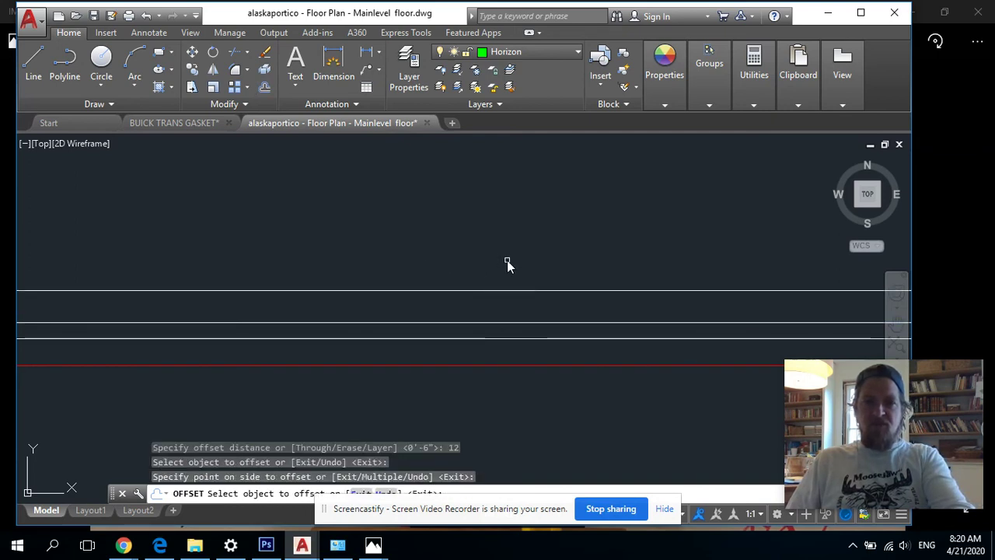
right_click(508, 262)
left_click(525, 271)
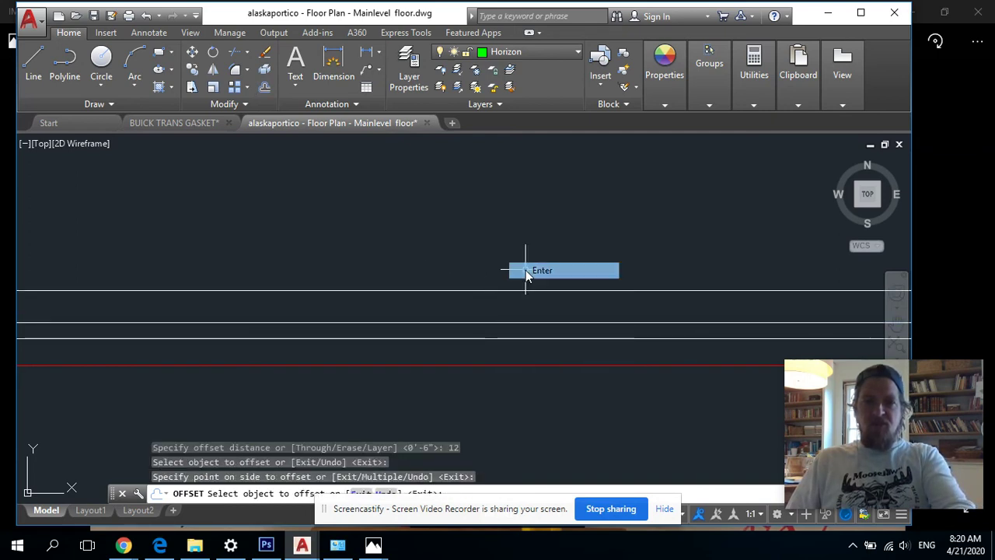
Step: Offset the topmost white line 8' upward
left_click(264, 88)
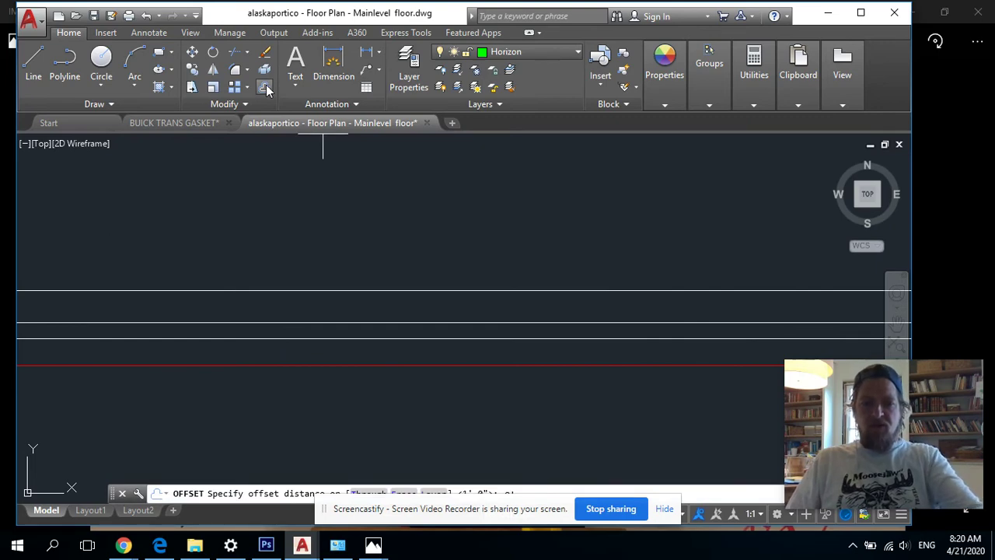
key("Return")
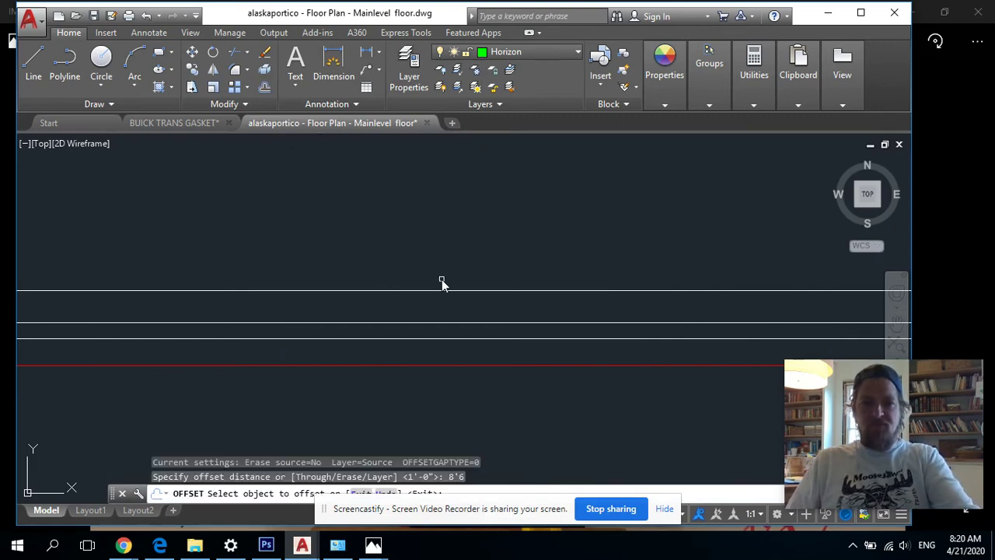
left_click(266, 89)
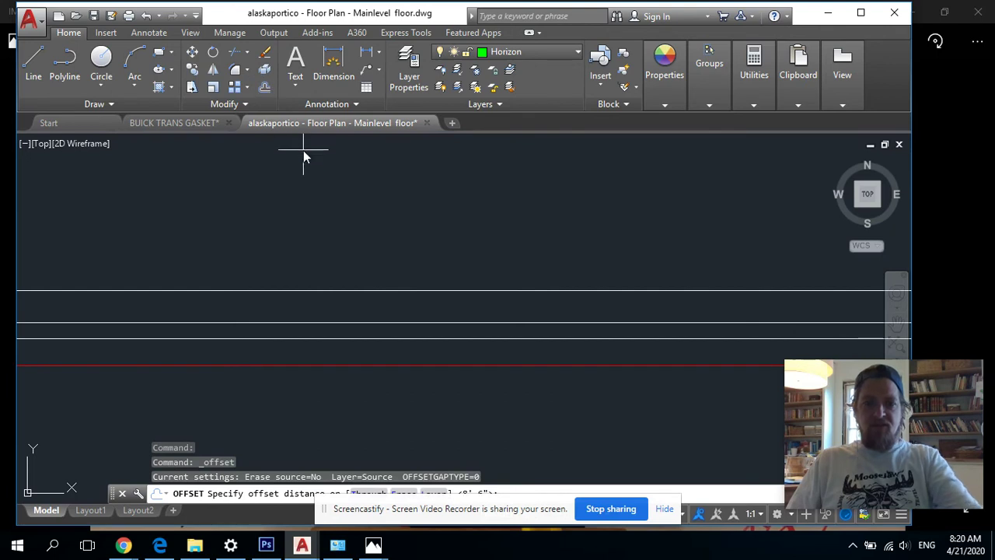
type("8'")
key("Return")
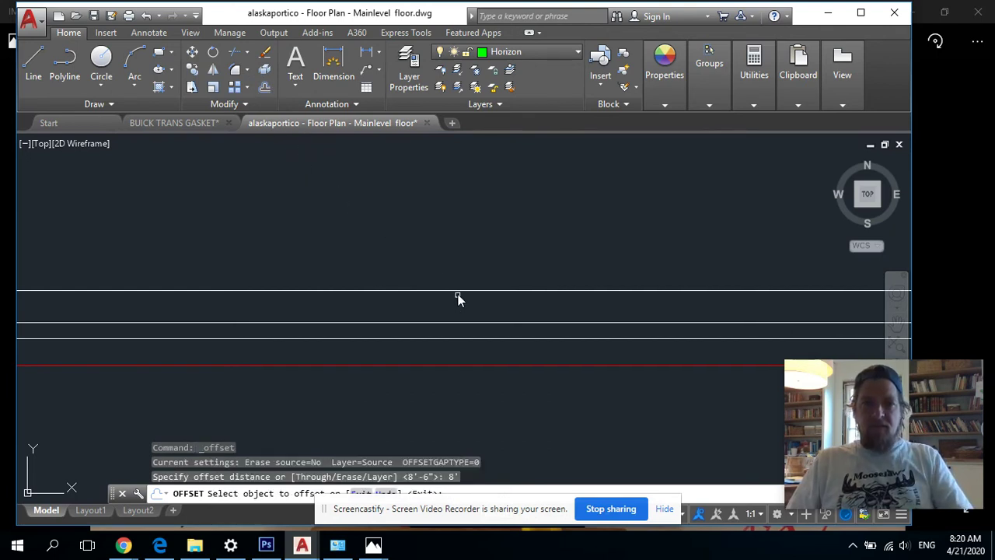
left_click(457, 291)
left_click(454, 264)
scroll(451, 249, "down", 3)
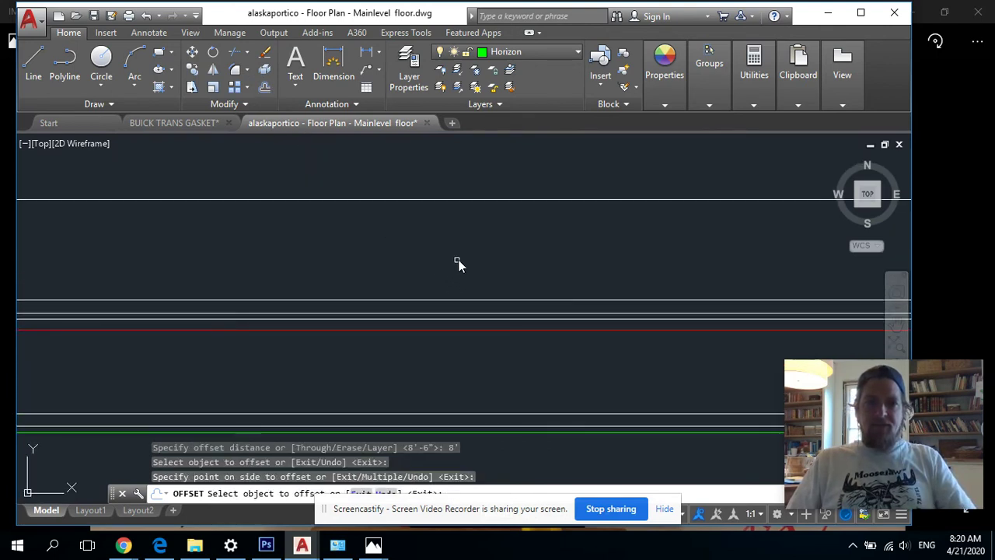
right_click(457, 264)
left_click(485, 269)
Step: Offset the top line 6 inches downward
scroll(427, 222, "up", 2)
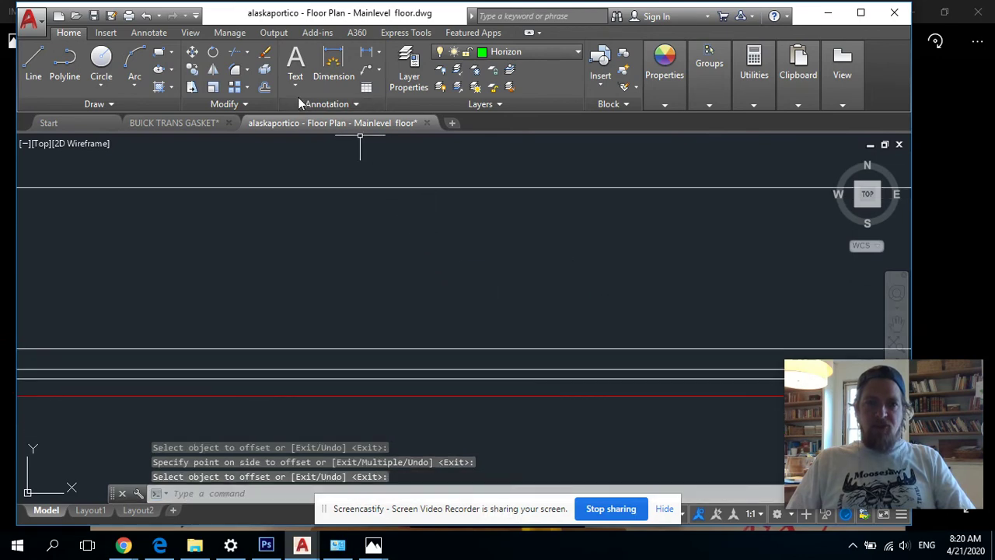
left_click(265, 87)
type("6")
key("Return")
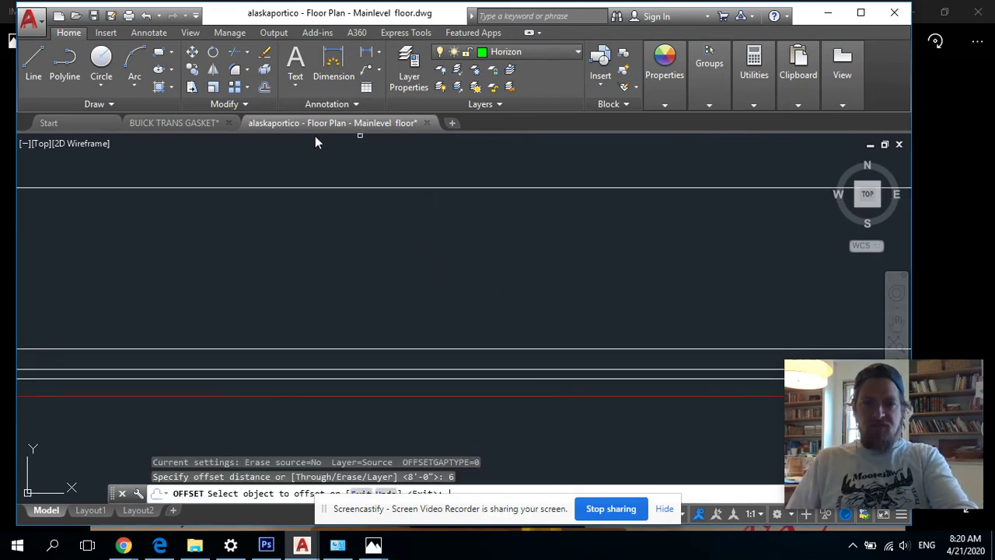
left_click(401, 189)
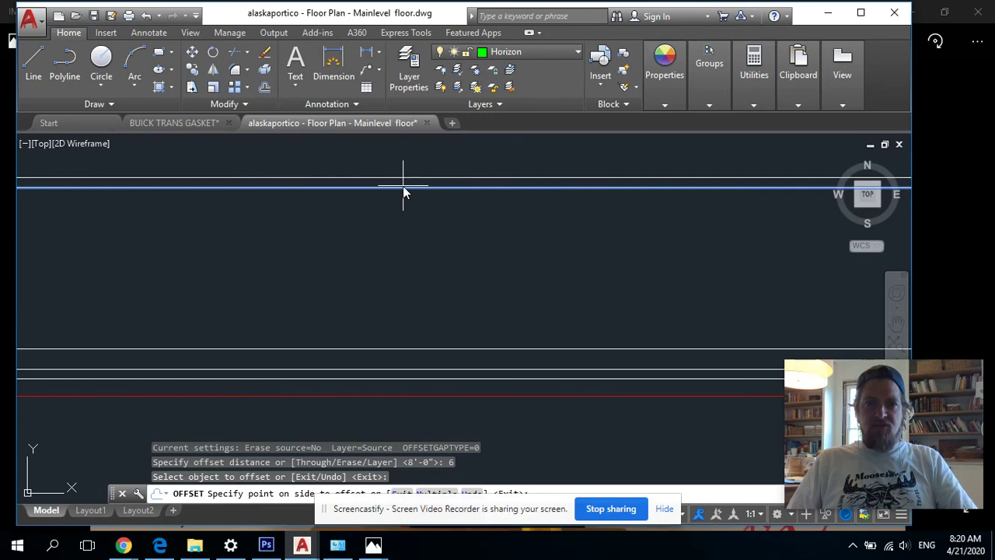
left_click(401, 205)
right_click(461, 271)
left_click(489, 282)
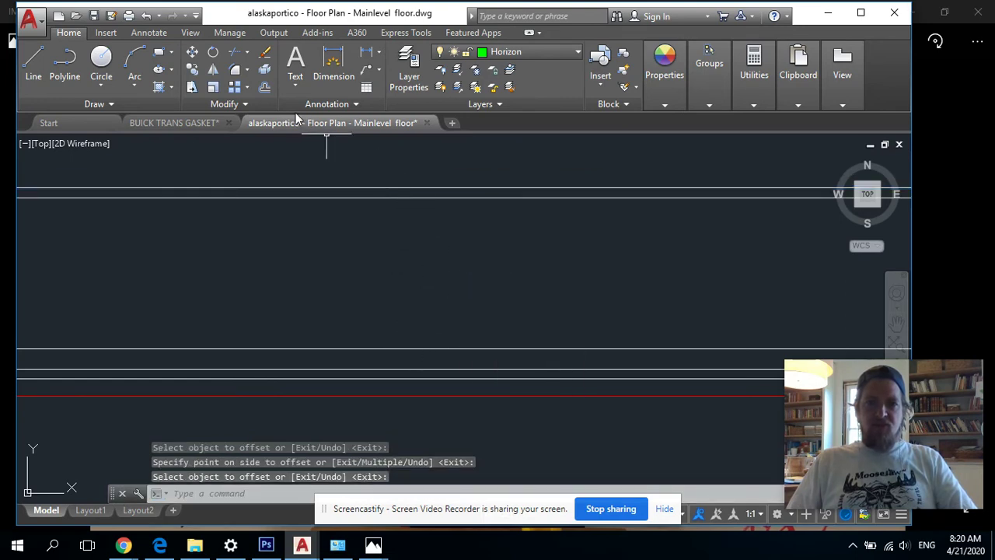
Step: Offset an existing line by 6'8" for the door-height line
left_click(264, 88)
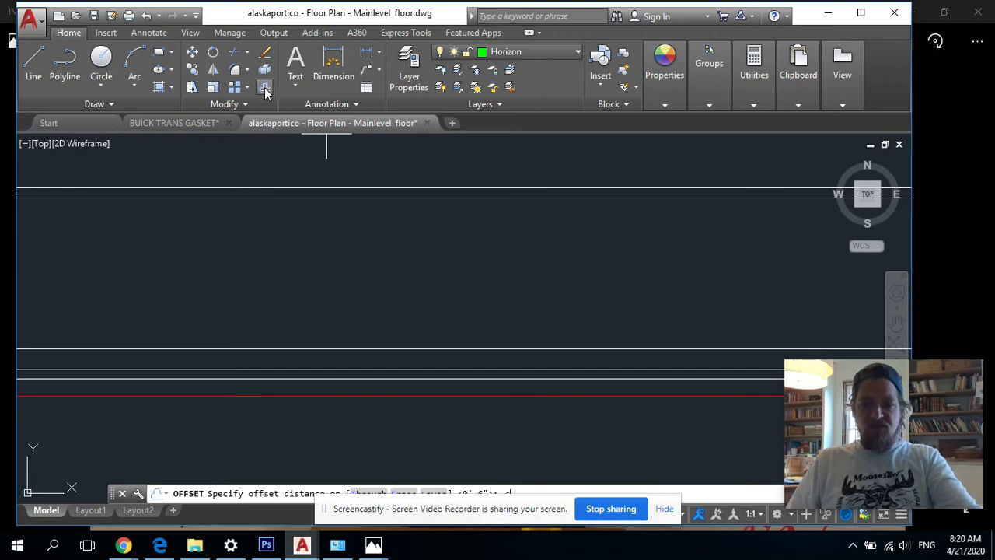
type("6'8")
key("Return")
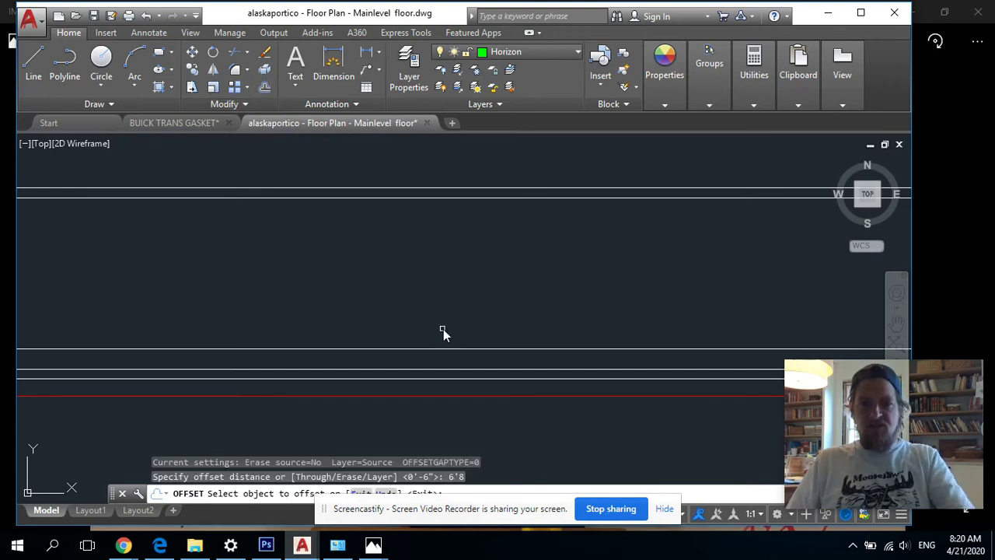
left_click(448, 347)
left_click(449, 304)
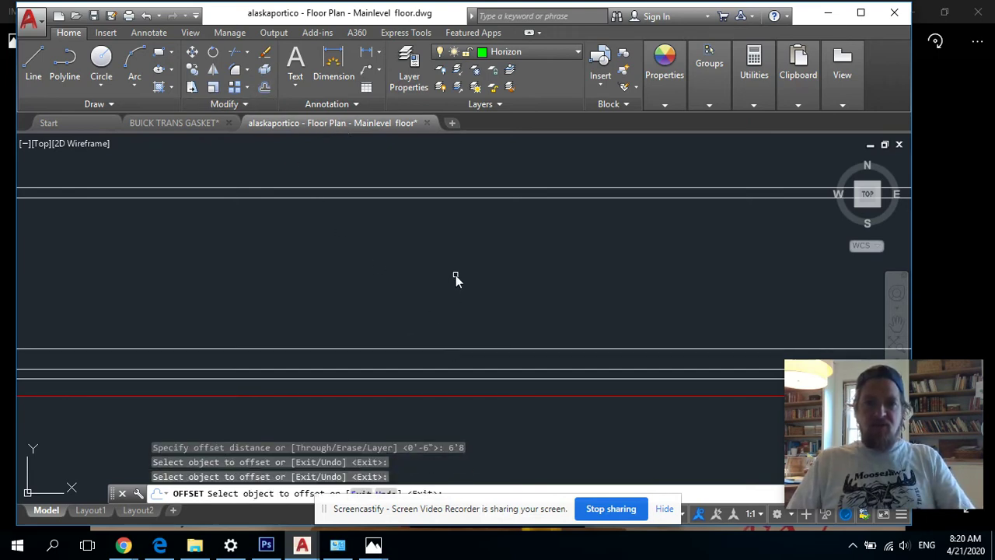
scroll(457, 288, "down", 2)
scroll(462, 329, "down", 2)
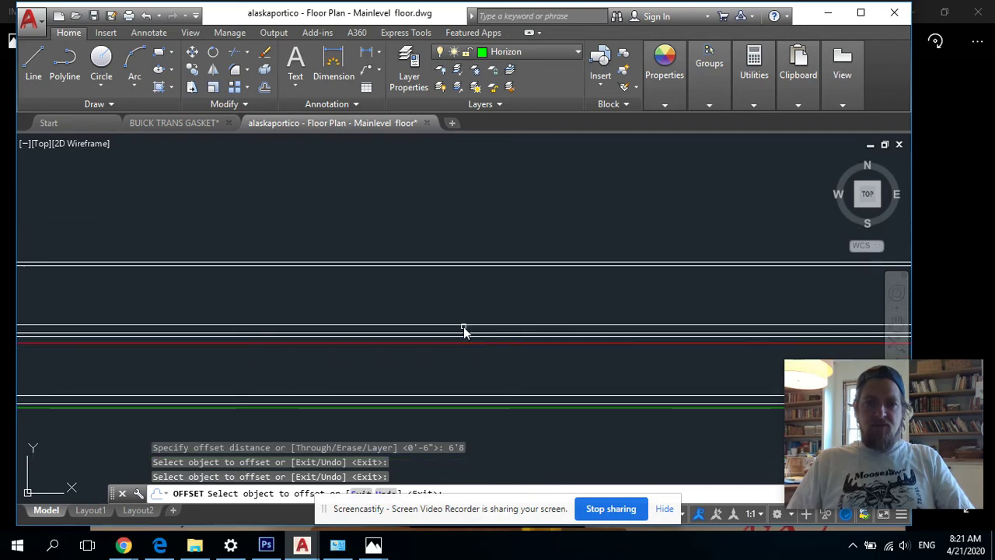
left_click(463, 331)
left_click(462, 314)
right_click(462, 311)
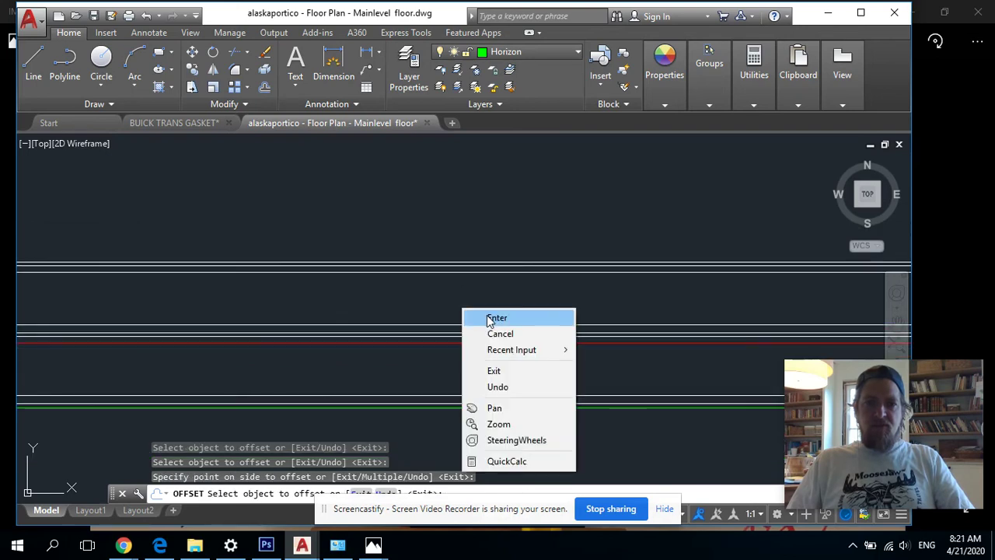
left_click(496, 318)
scroll(478, 290, "up", 2)
Step: Move the newly offset line onto the red detail layer
key("Return")
left_click(481, 240)
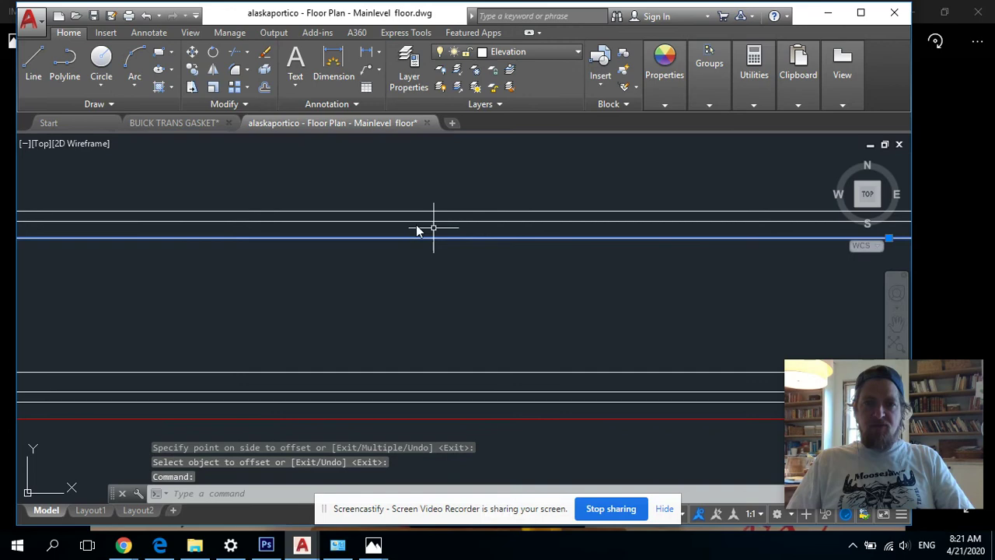
left_click(548, 52)
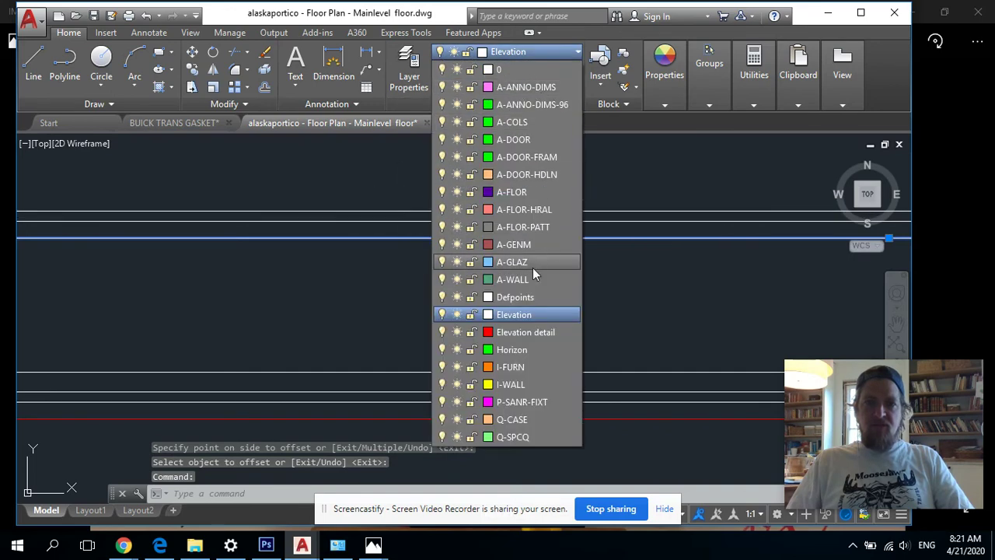
left_click(536, 330)
key("Escape")
scroll(560, 325, "down", 2)
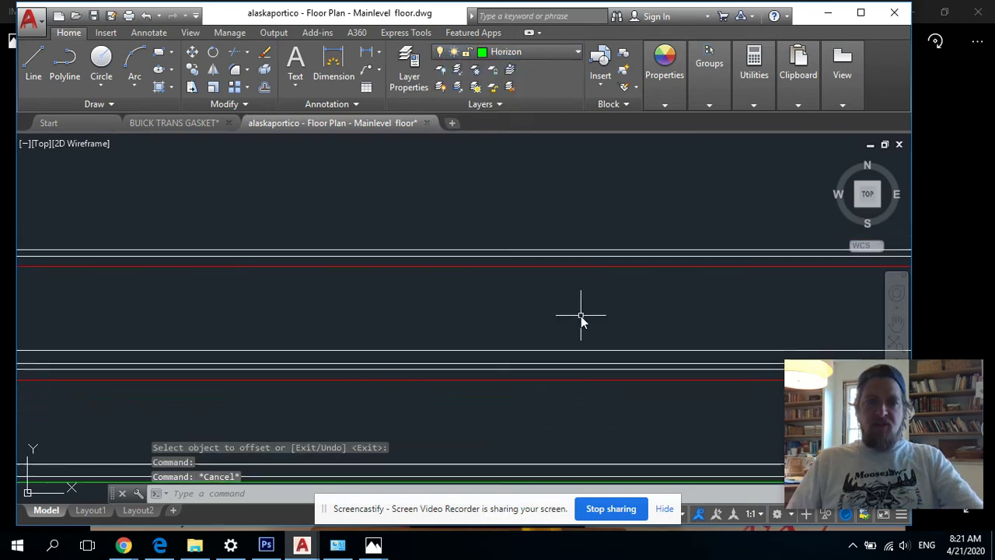
mouse_move(582, 318)
middle_mouse_down()
mouse_move(515, 207)
mouse_move(490, 272)
middle_mouse_up()
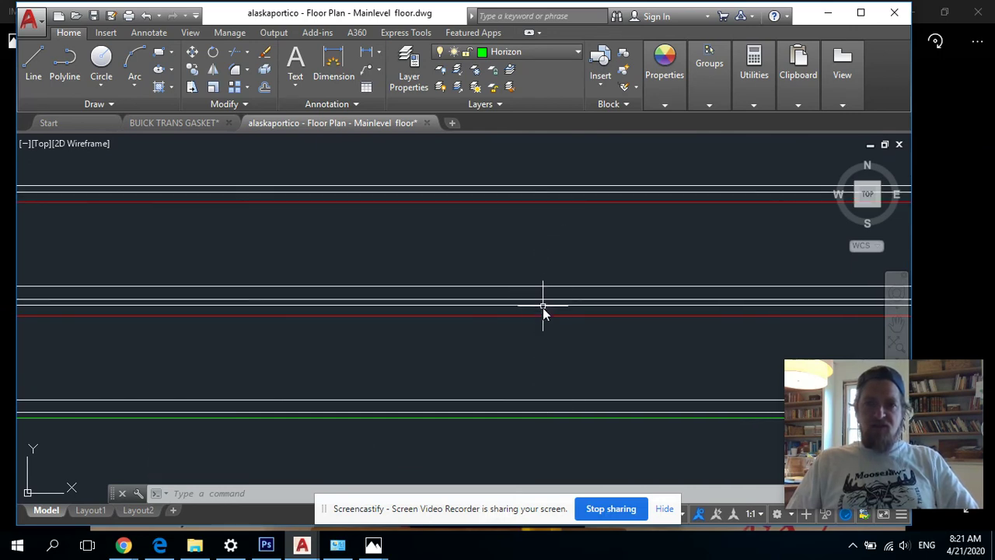
scroll(482, 323, "down", 1)
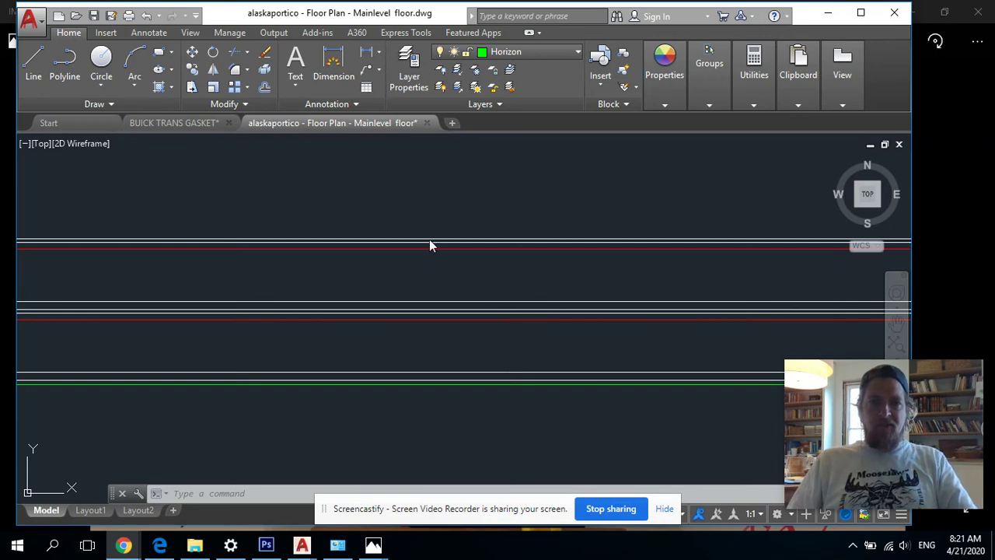
scroll(438, 243, "down", 2)
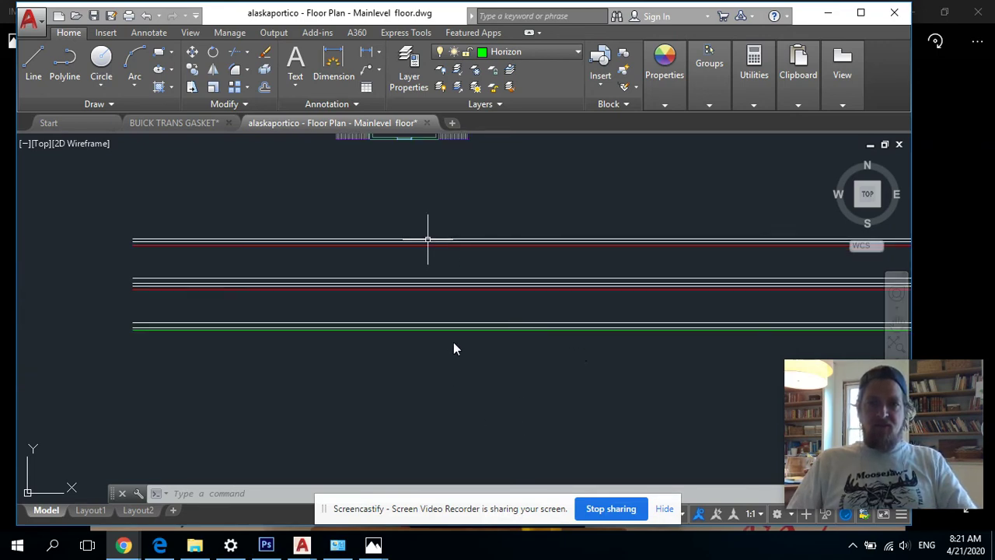
scroll(474, 291, "up", 2)
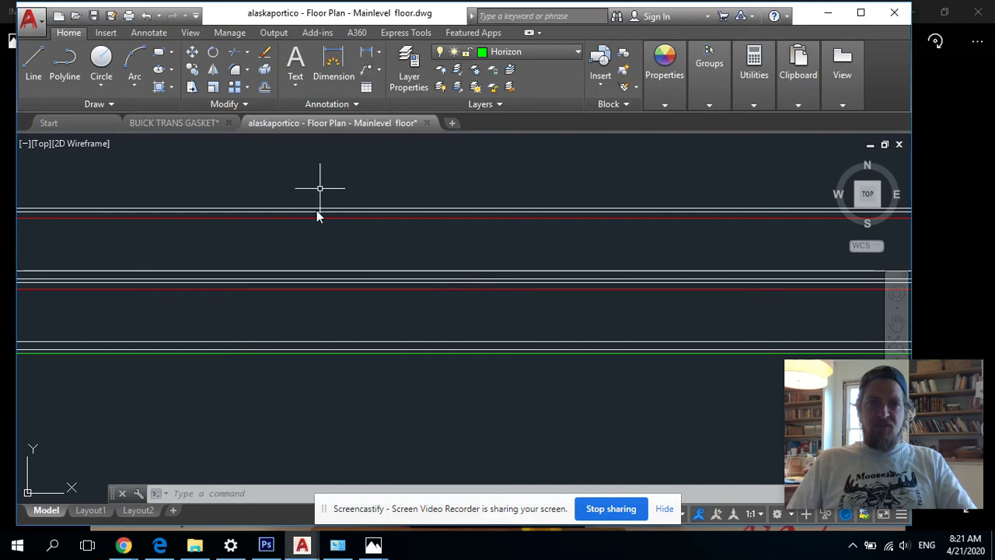
scroll(381, 358, "down", 2)
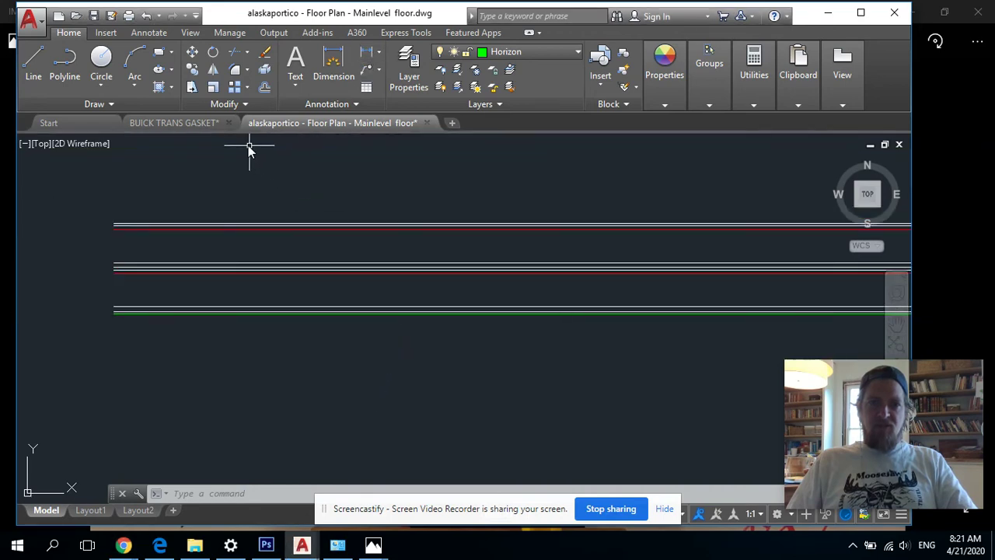
Step: Add a 6" vertical linear dimension between the green and white line ends, left of the lines
left_click(369, 53)
scroll(155, 311, "down", 1)
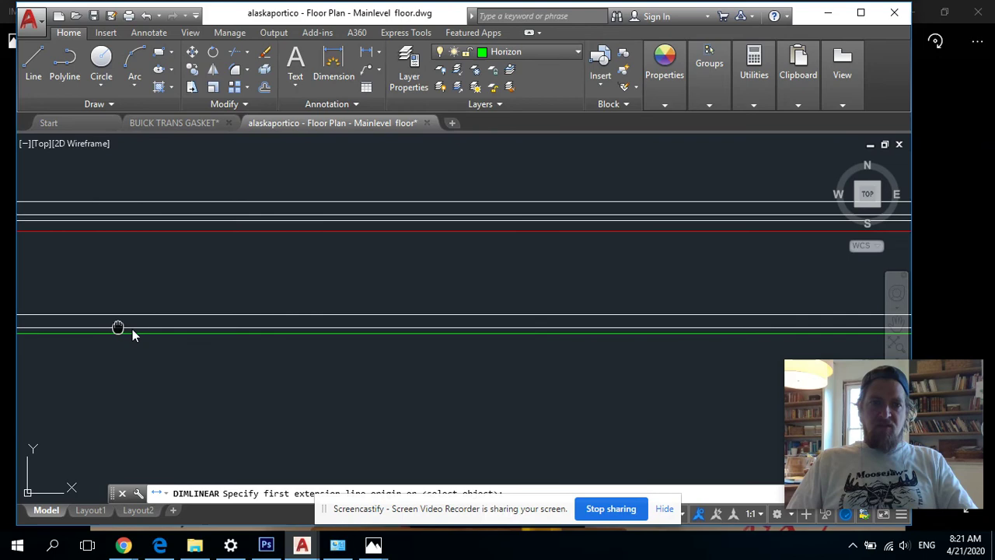
scroll(194, 342, "down", 1)
scroll(249, 354, "down", 1)
left_click(228, 336)
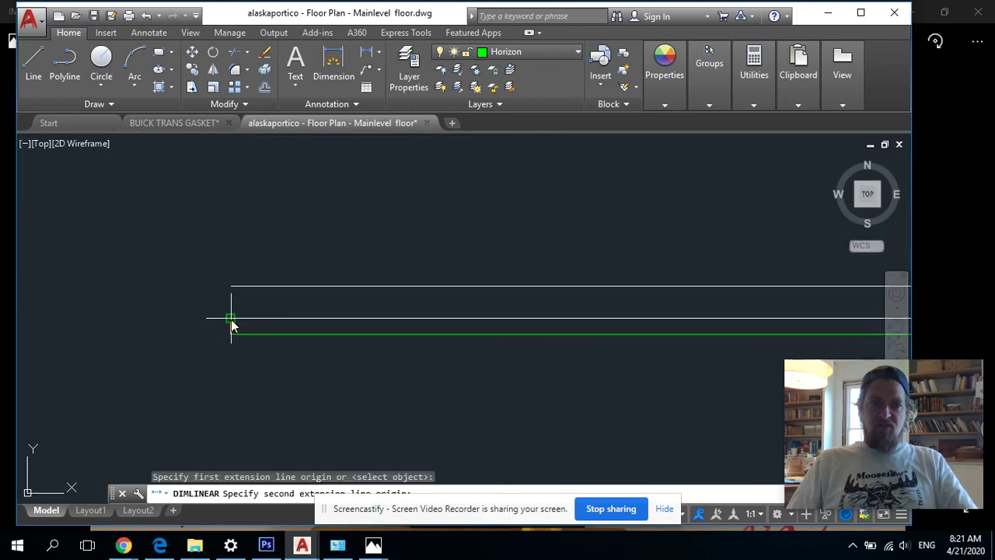
left_click(231, 318)
left_click(206, 327)
scroll(206, 325, "up", 6)
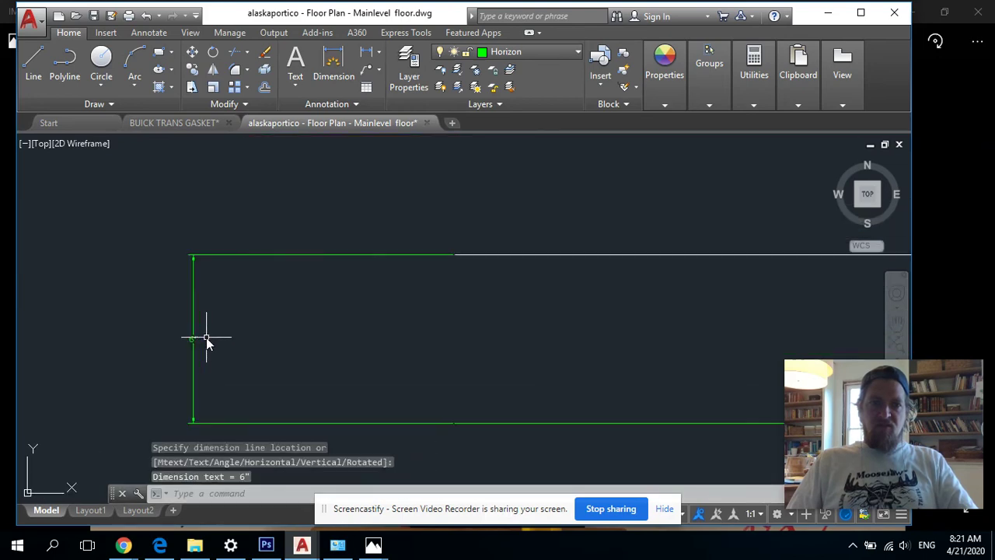
scroll(220, 325, "down", 3)
middle_click_drag(227, 311, 211, 333)
Step: Add a 1' linear dimension from the line junction up to the upper line
key("Return")
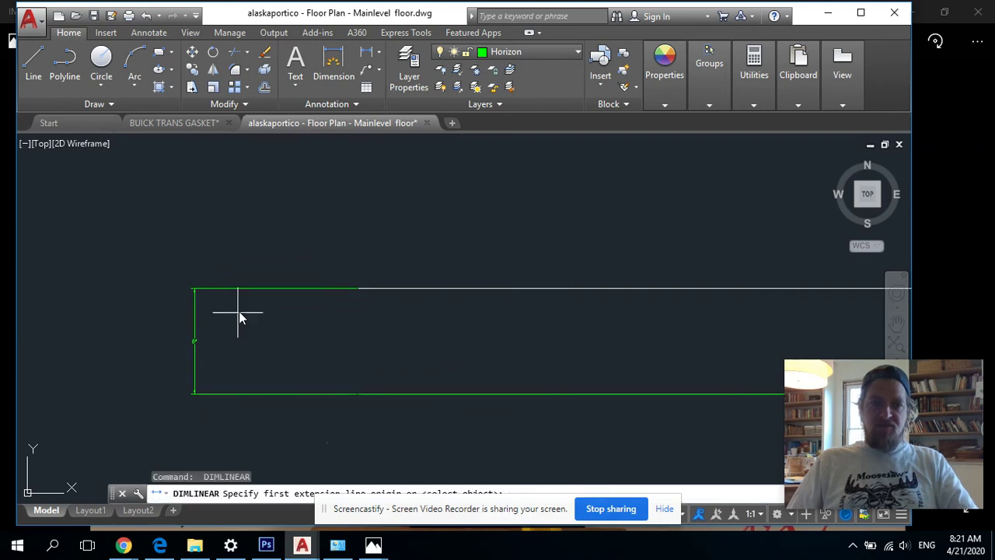
middle_click_drag(350, 291, 331, 327)
left_click(338, 323)
scroll(318, 363, "down", 2)
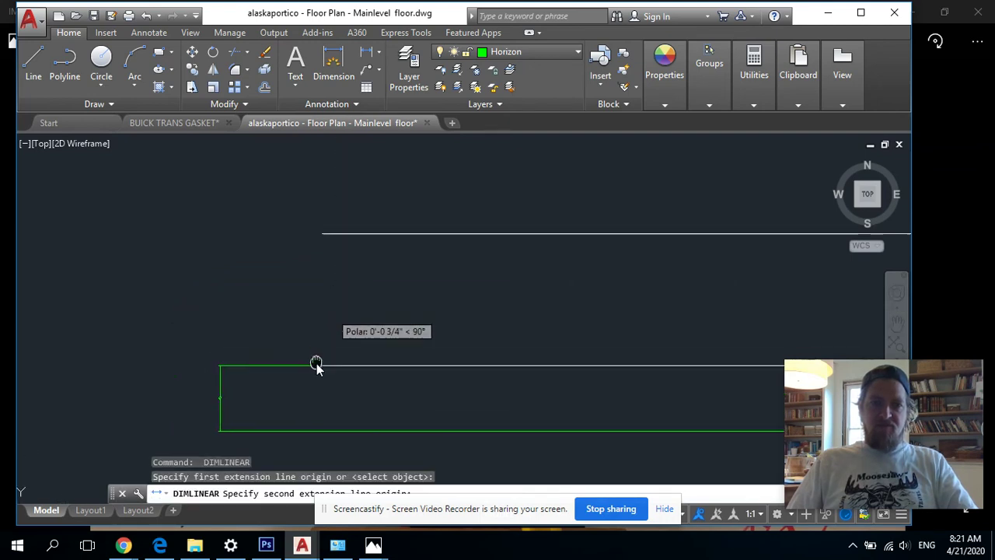
left_click(325, 236)
left_click(241, 268)
scroll(238, 307, "up", 3)
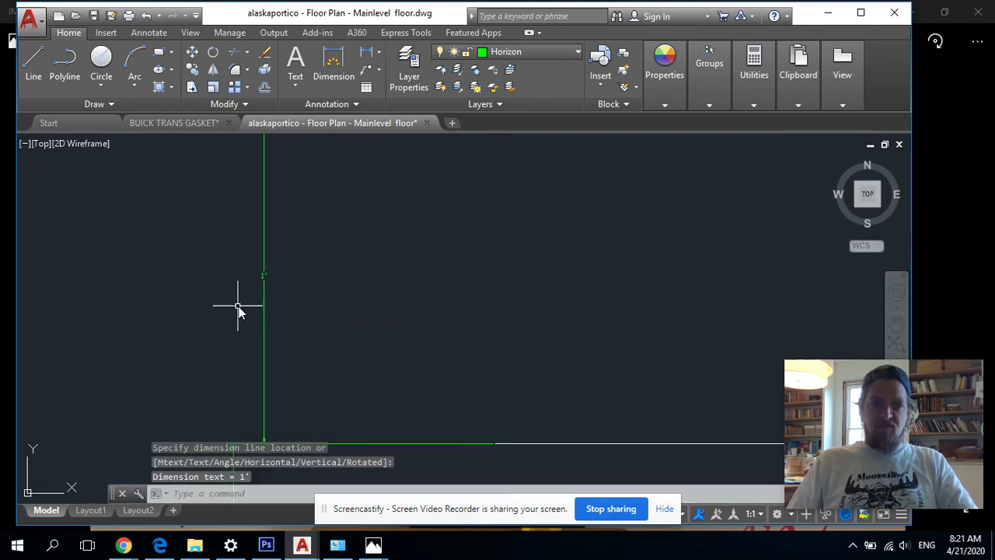
scroll(300, 276, "down", 3)
scroll(299, 274, "down", 2)
Step: Dimension from the lines' left ends up to the red line, placed left of the lines
key("Return")
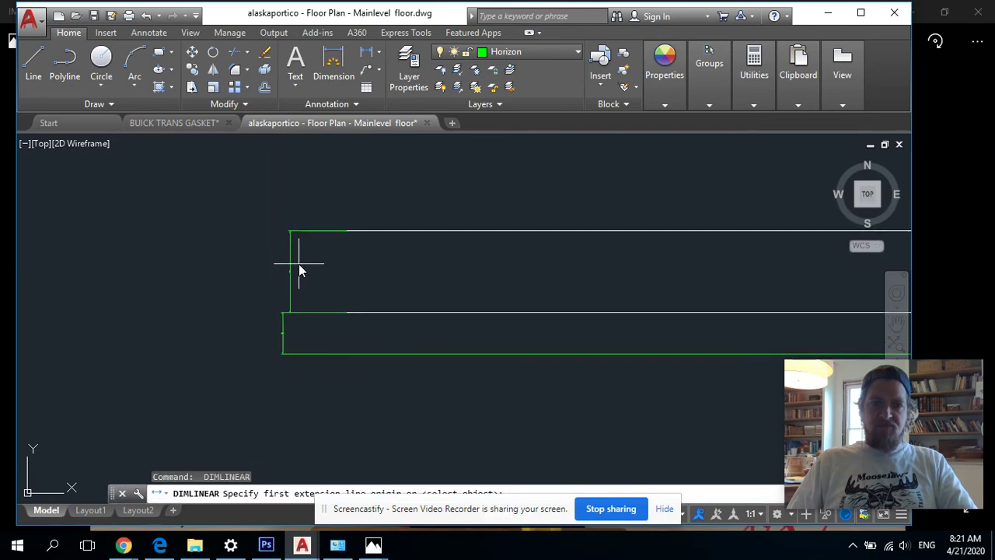
middle_click_drag(298, 263, 272, 334)
left_click(309, 311)
scroll(311, 283, "down", 2)
scroll(280, 259, "up", 3)
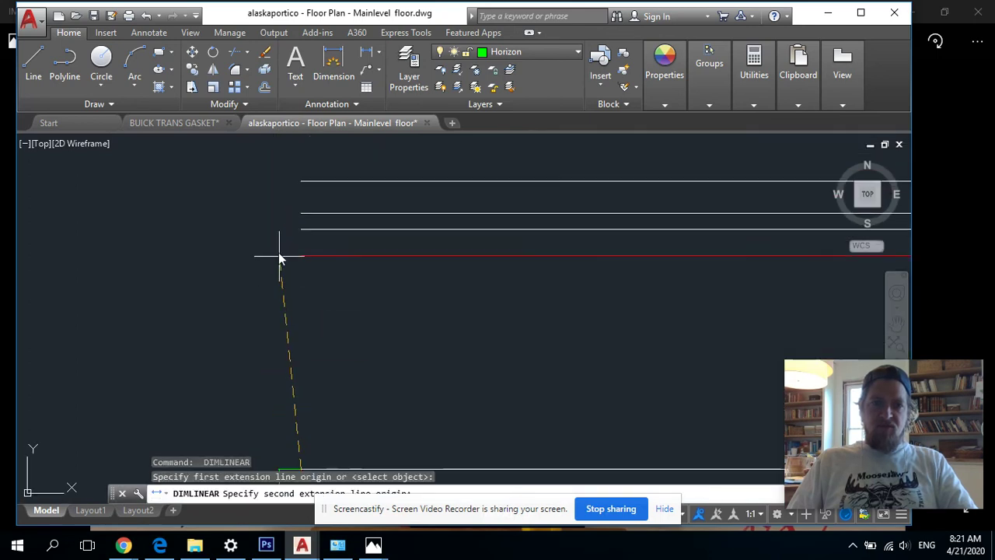
left_click(303, 213)
scroll(265, 249, "down", 2)
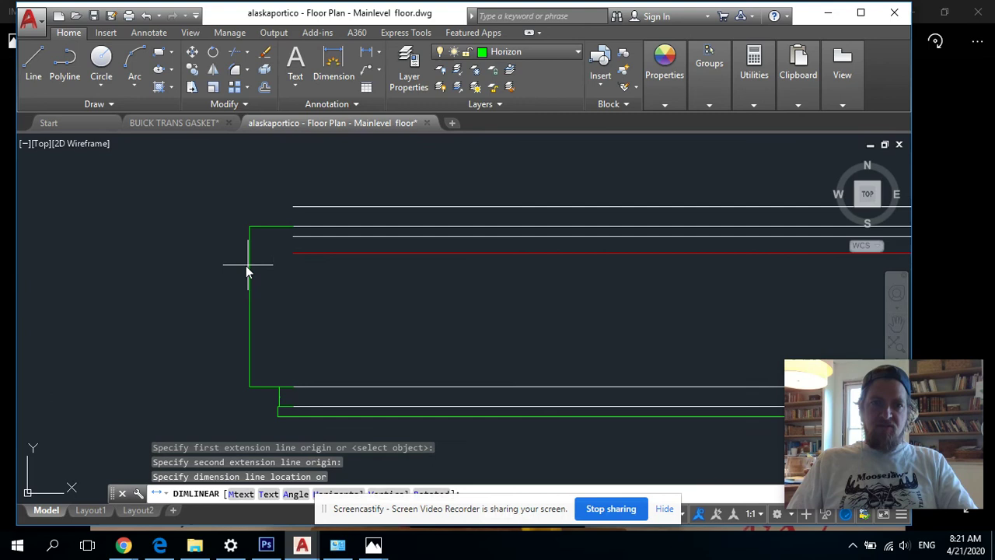
left_click(244, 265)
scroll(225, 320, "up", 3)
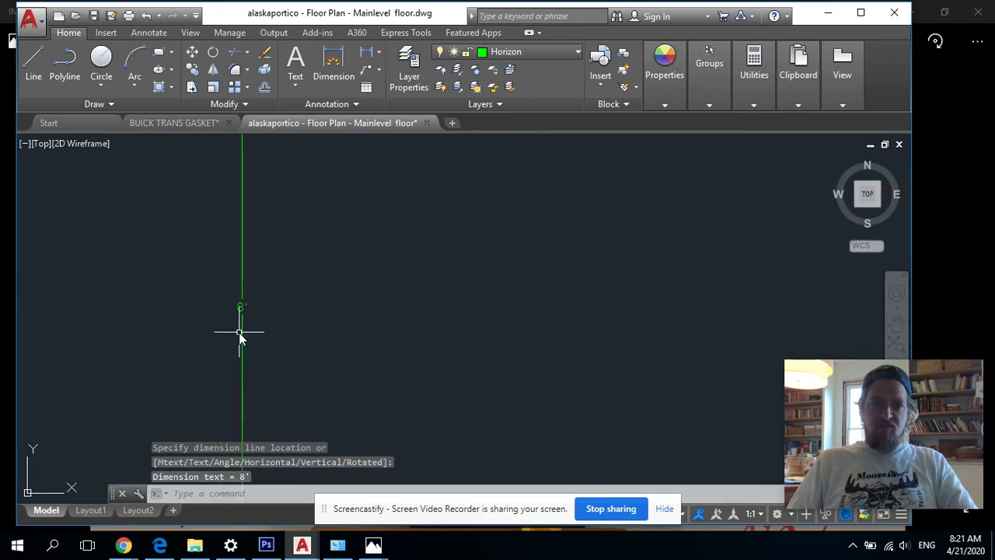
scroll(289, 319, "down", 3)
scroll(302, 241, "up", 1)
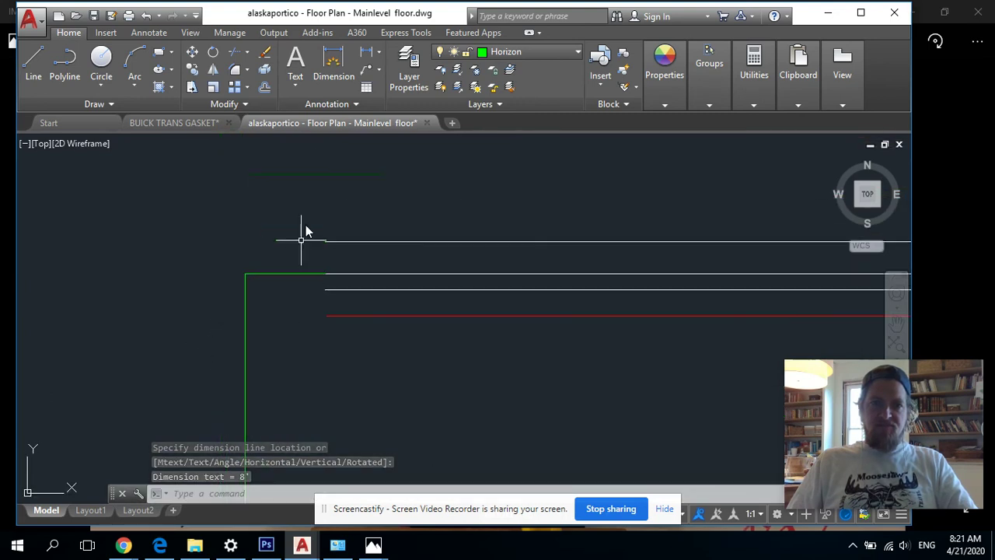
Step: Add a 6" linear dimension from the wall corner to the lower line
left_click(367, 53)
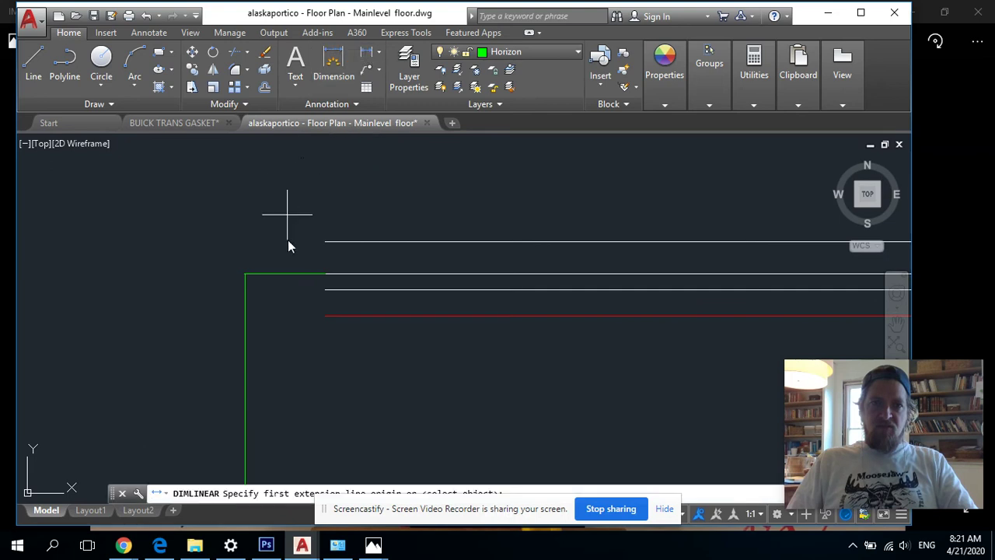
scroll(331, 327, "up", 2)
scroll(332, 325, "up", 2)
left_click(334, 224)
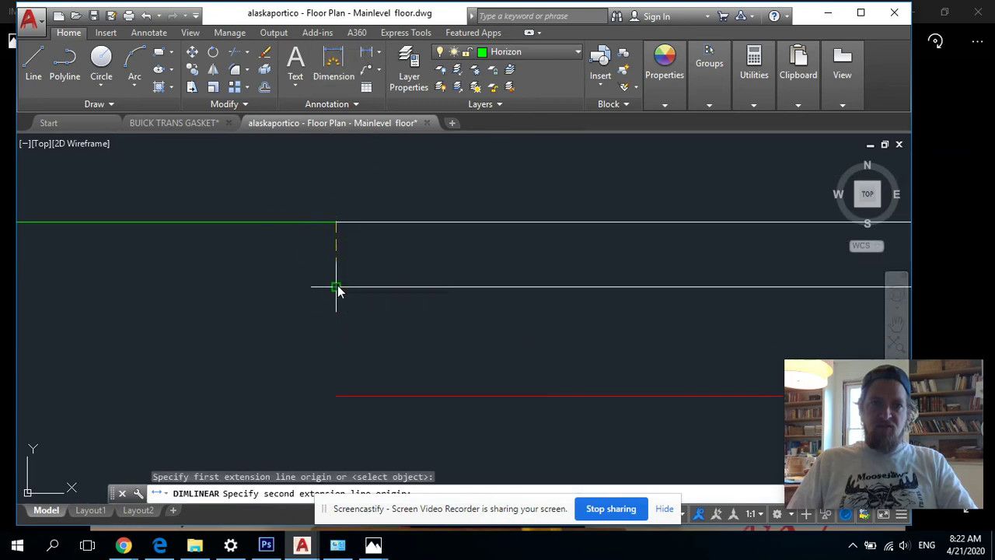
left_click(338, 286)
scroll(311, 284, "down", 2)
left_click(217, 272)
scroll(211, 268, "up", 4)
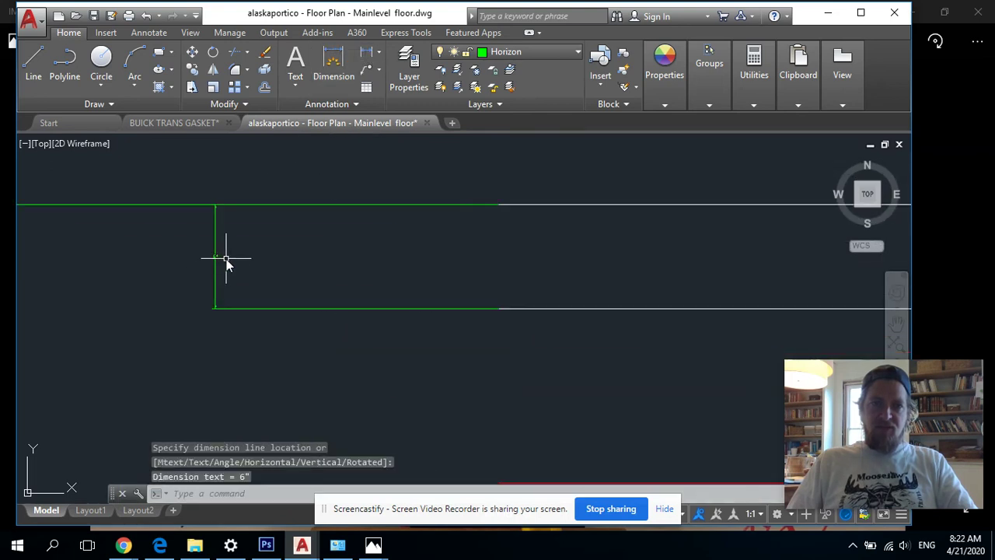
scroll(212, 264, "up", 2)
scroll(295, 289, "down", 5)
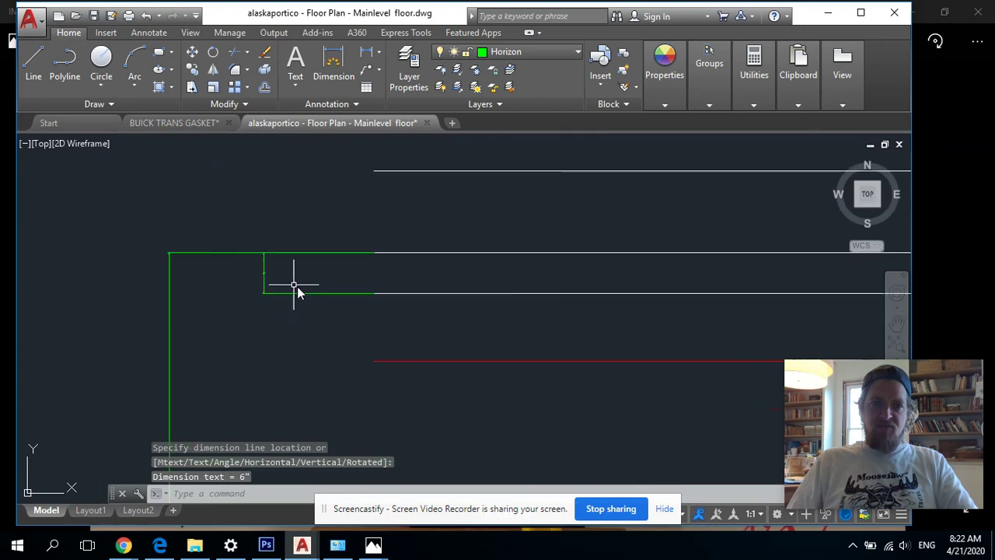
middle_click_drag(342, 320, 308, 295)
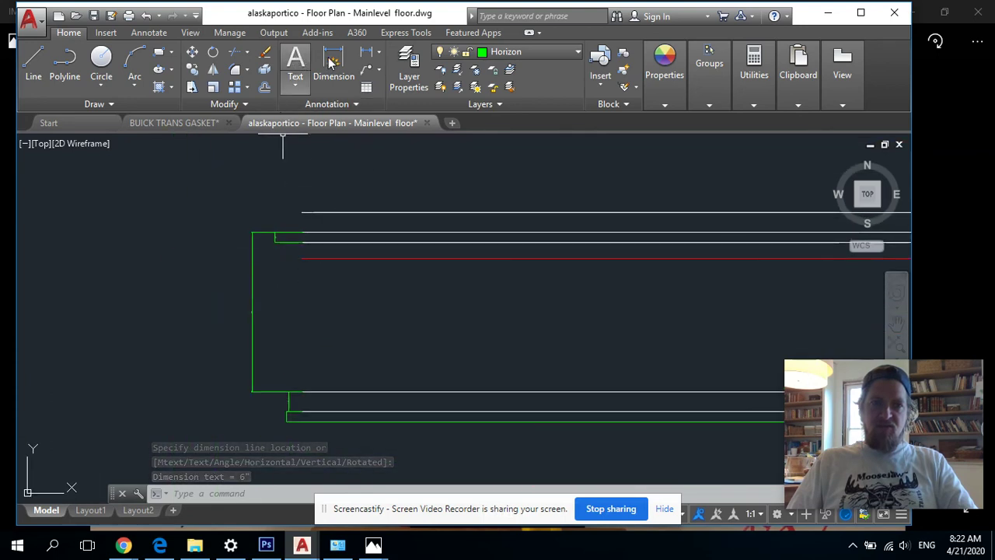
Step: Start a linear dimension from the red line's corner down to the lower wall corner
left_click(372, 58)
scroll(304, 265, "up", 3)
left_click(300, 240)
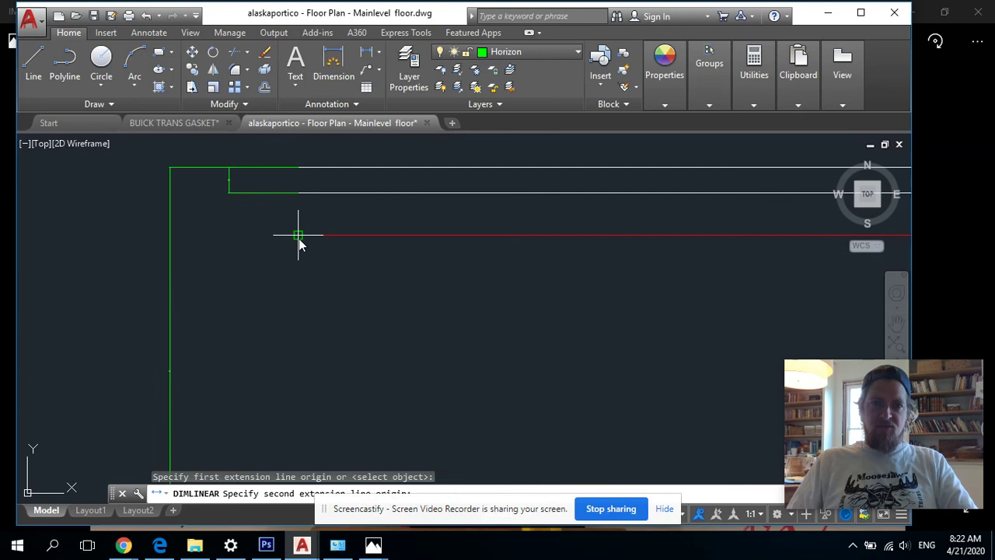
scroll(302, 296, "down", 3)
scroll(301, 342, "up", 2)
left_click(300, 409)
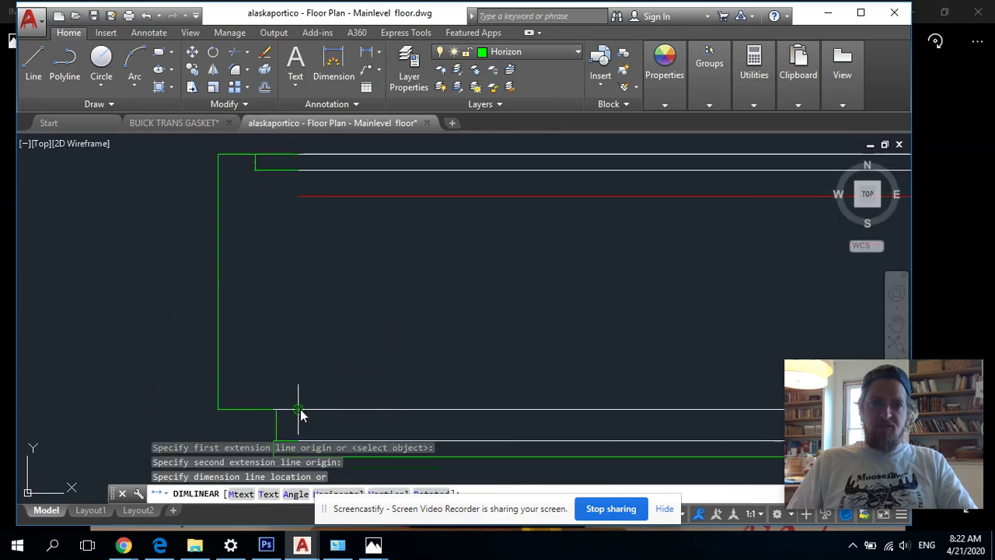
scroll(283, 317, "up", 6)
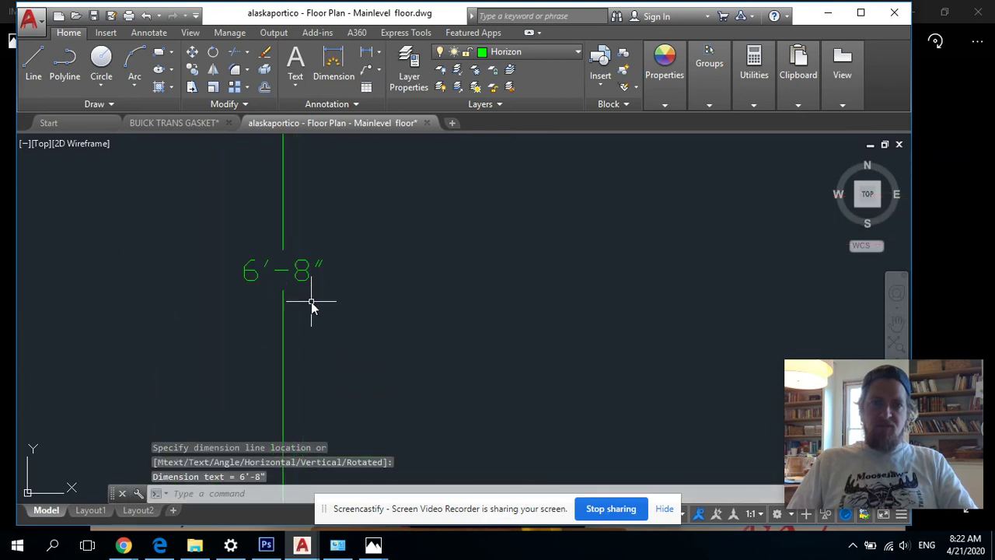
scroll(311, 300, "down", 6)
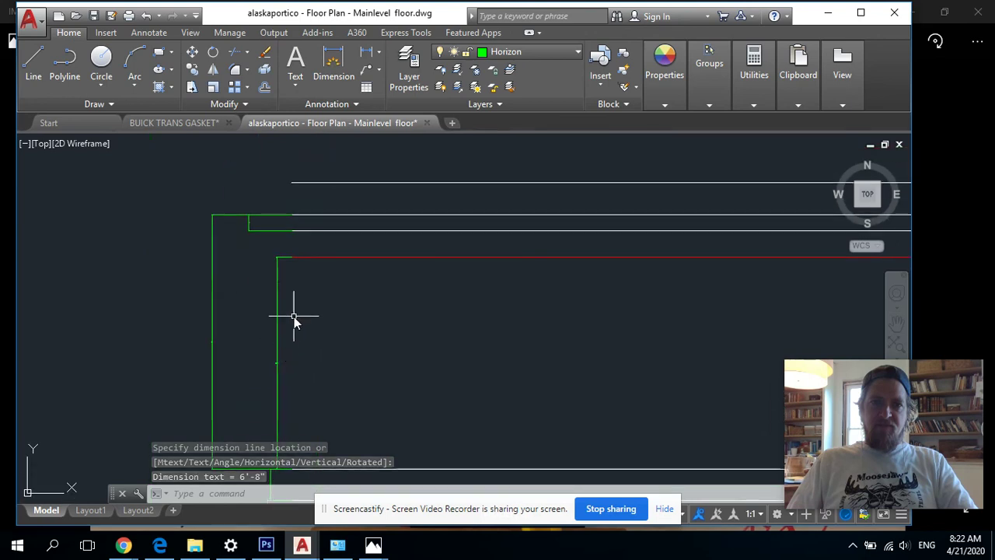
scroll(280, 288, "up", 3)
Step: Add a 1' linear dimension from the lower corner up to the top line
key("Return")
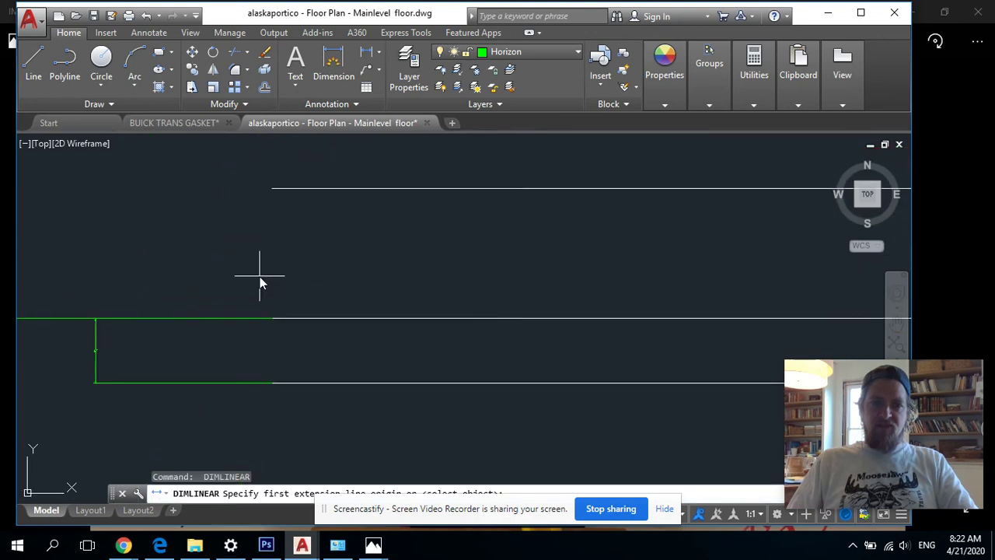
left_click(269, 317)
left_click(272, 188)
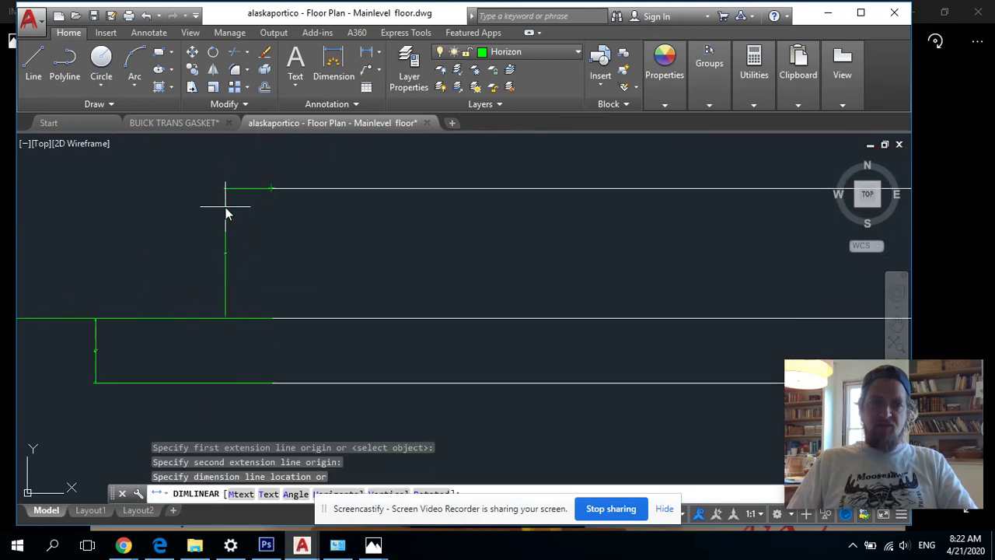
left_click(226, 213)
scroll(224, 233, "up", 3)
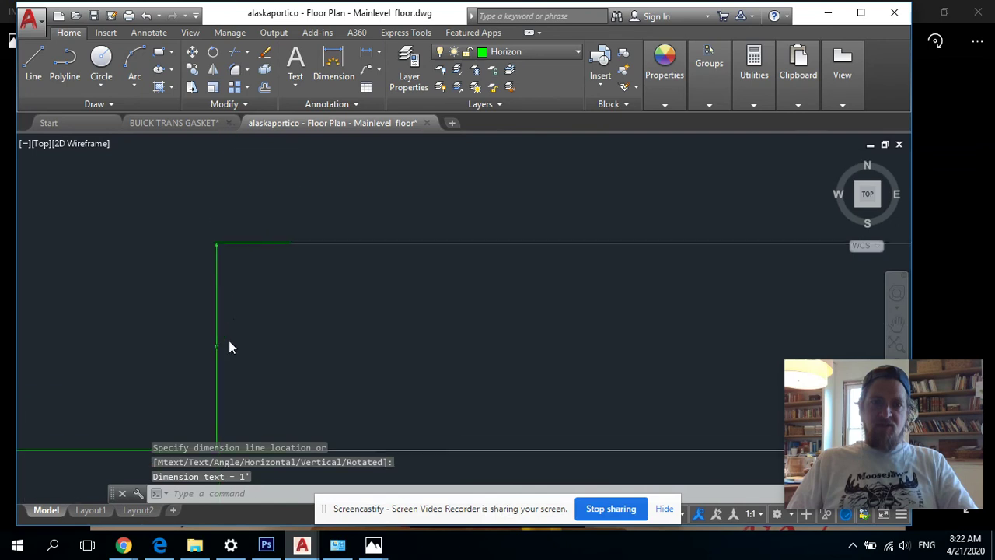
scroll(256, 288, "down", 3)
Step: Add the 8' wall-height linear dimension up to the top line
key("Return")
left_click(260, 288)
middle_click_drag(259, 288, 260, 229)
left_click(265, 177)
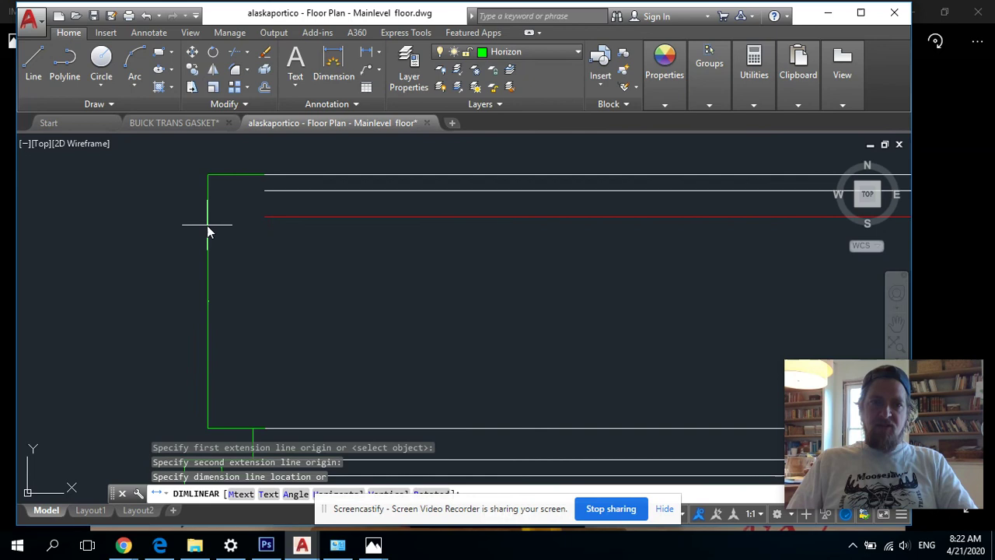
left_click(209, 231)
scroll(204, 295, "up", 3)
scroll(244, 240, "down", 4)
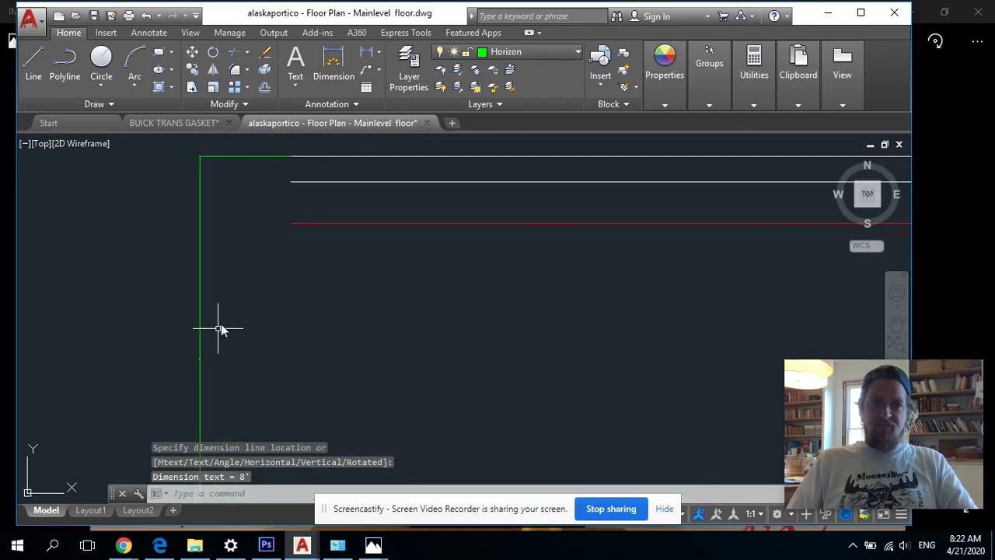
Step: Add a 6" linear dimension at the lines' left end
key("Return")
scroll(264, 272, "up", 3)
left_click(237, 274)
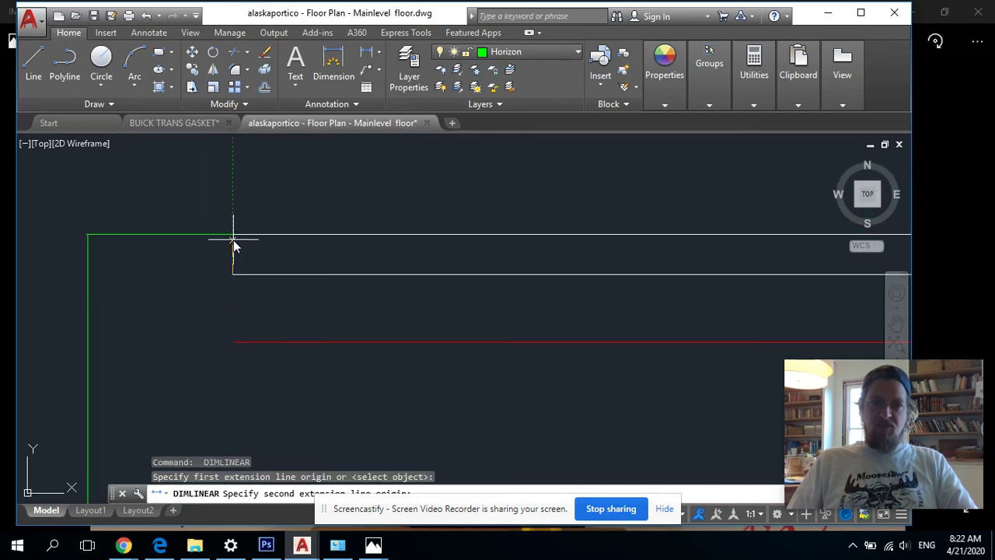
left_click(233, 237)
left_click(203, 263)
scroll(205, 255, "up", 4)
scroll(277, 278, "down", 2)
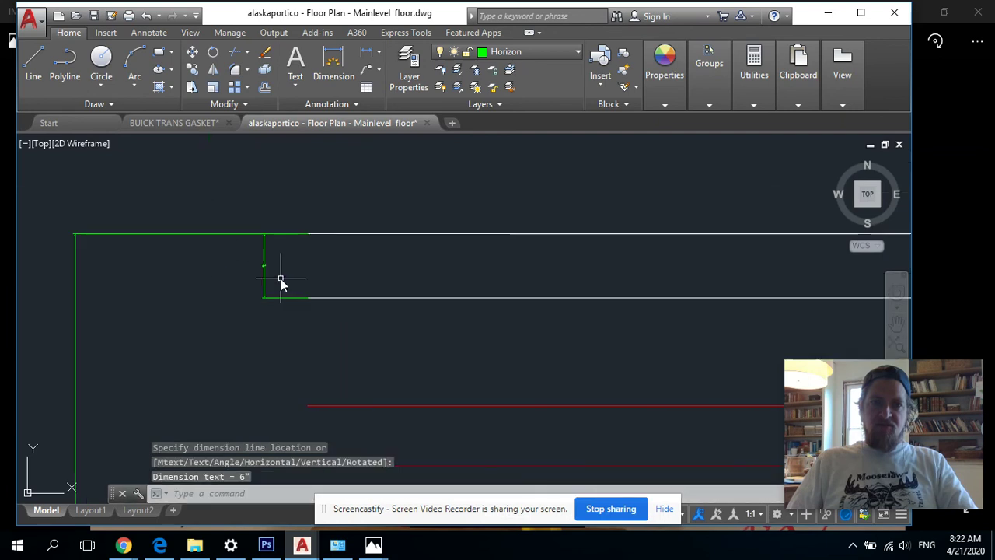
Step: Dimension 6'-8" from the lower wall corner up to the red line
key("Return")
scroll(311, 353, "down", 6)
middle_click_drag(314, 355, 293, 258)
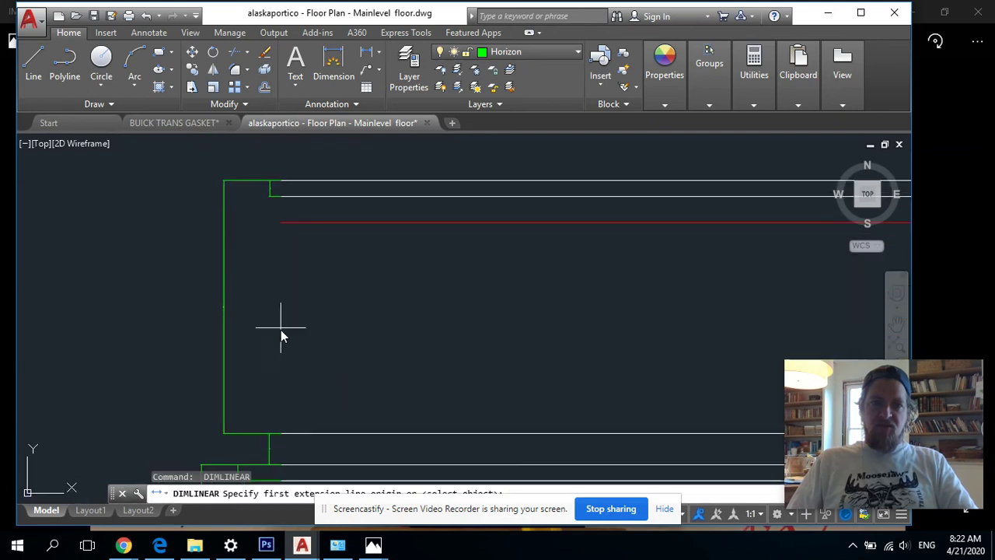
left_click(288, 441)
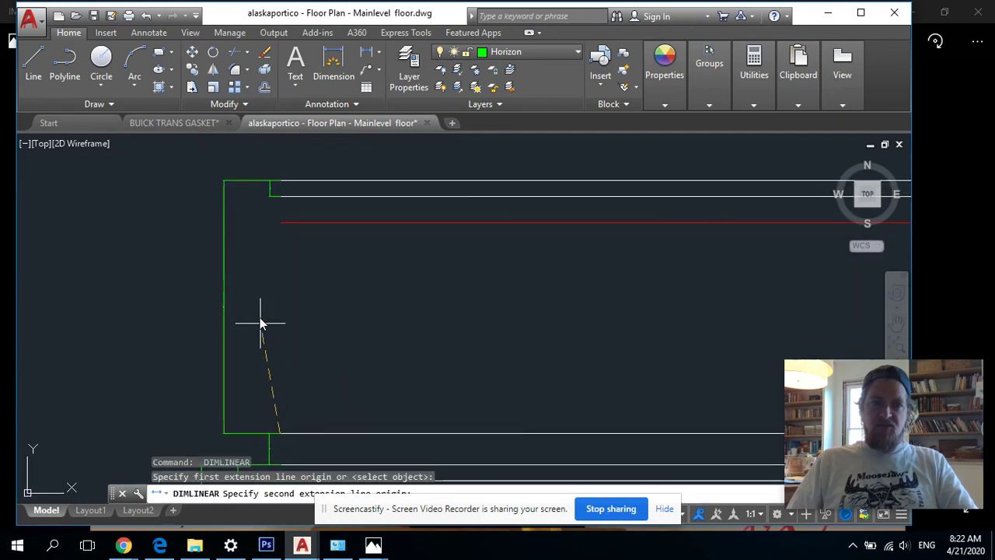
left_click(280, 224)
scroll(303, 327, "up", 5)
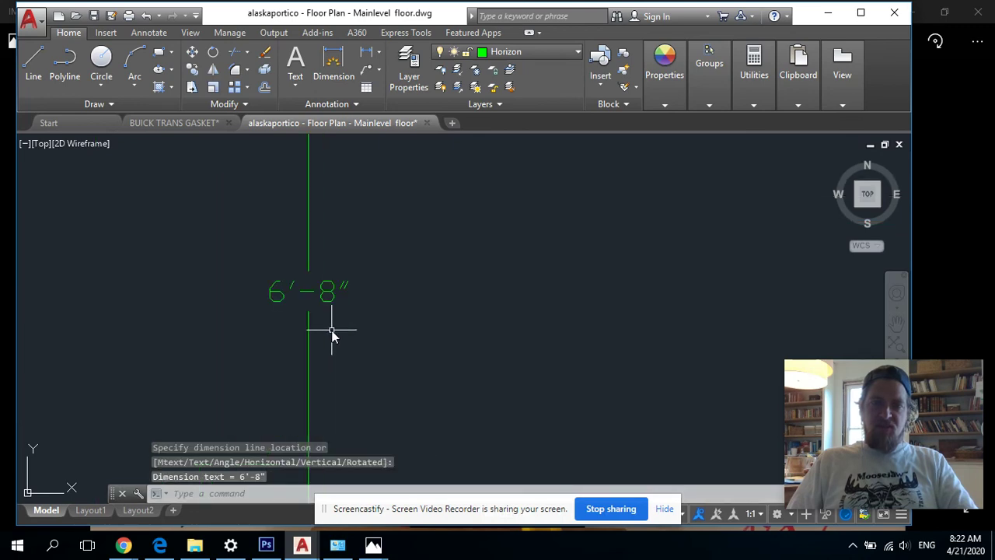
scroll(334, 328, "down", 8)
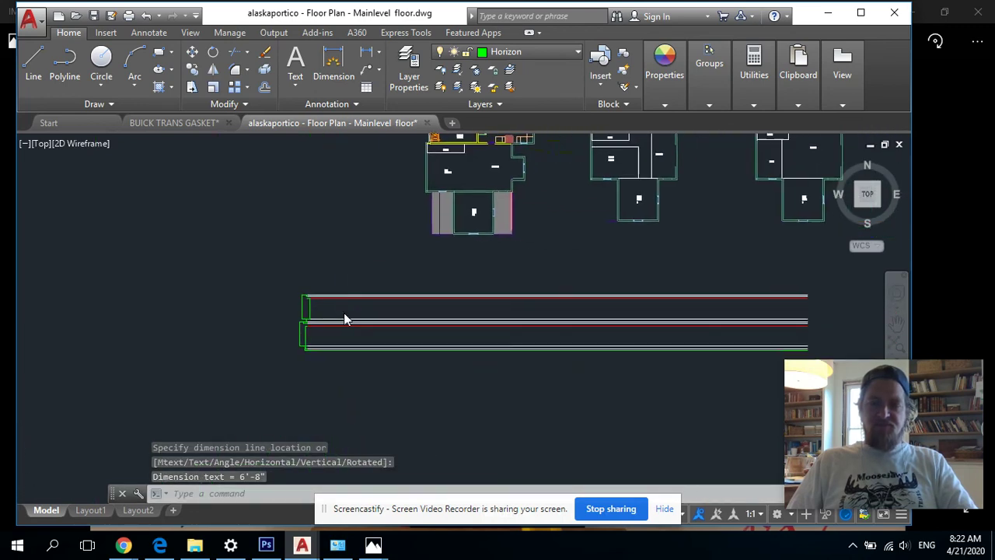
middle_click_drag(427, 379, 407, 364)
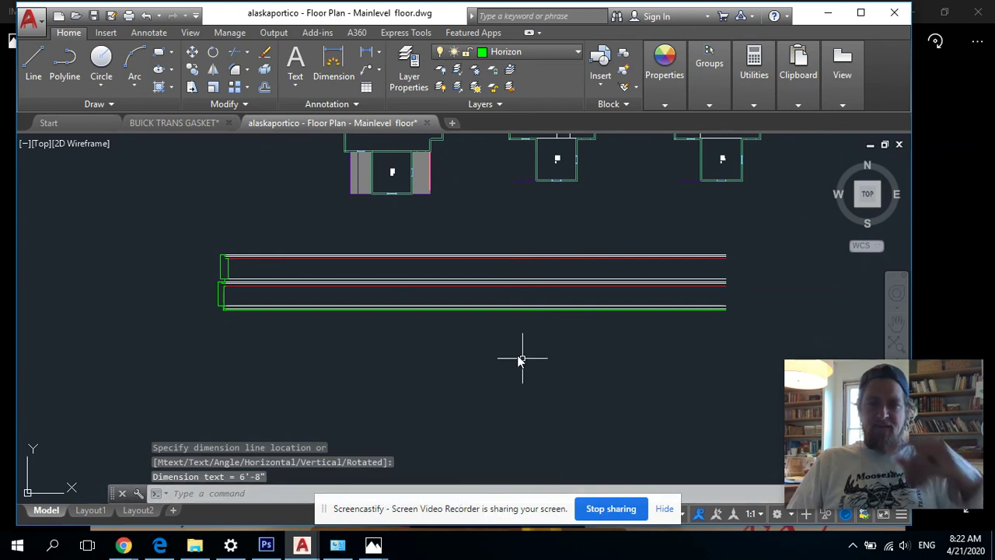
scroll(420, 290, "up", 4)
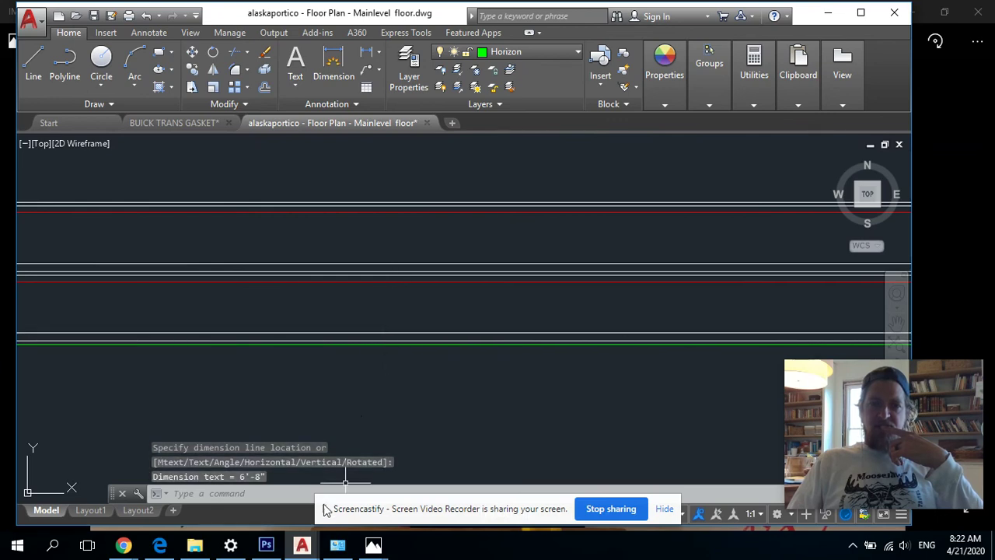
Step: Bring IMG_4126.jpg, the whiteboard elevation sketch, to the front in Photos
mouse_move(379, 531)
left_click(408, 480)
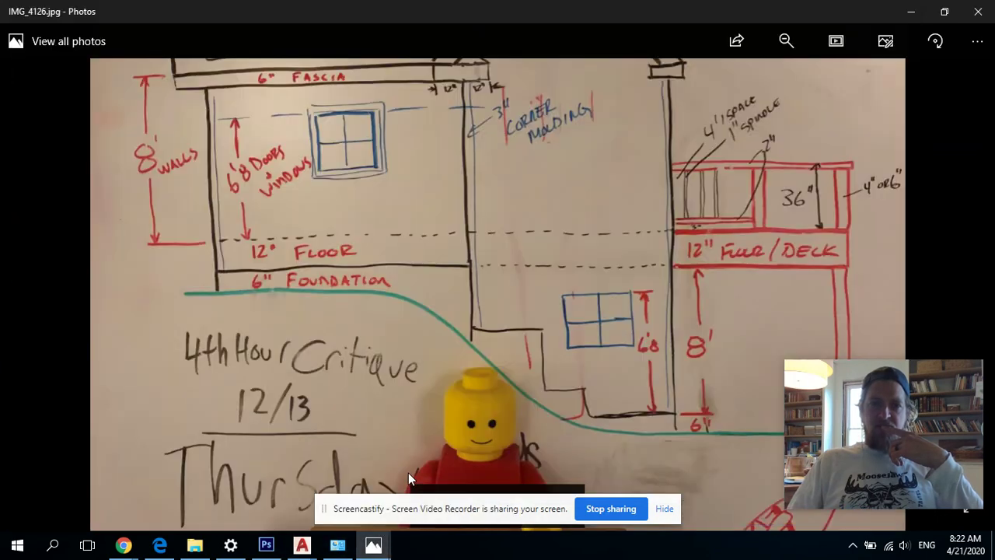